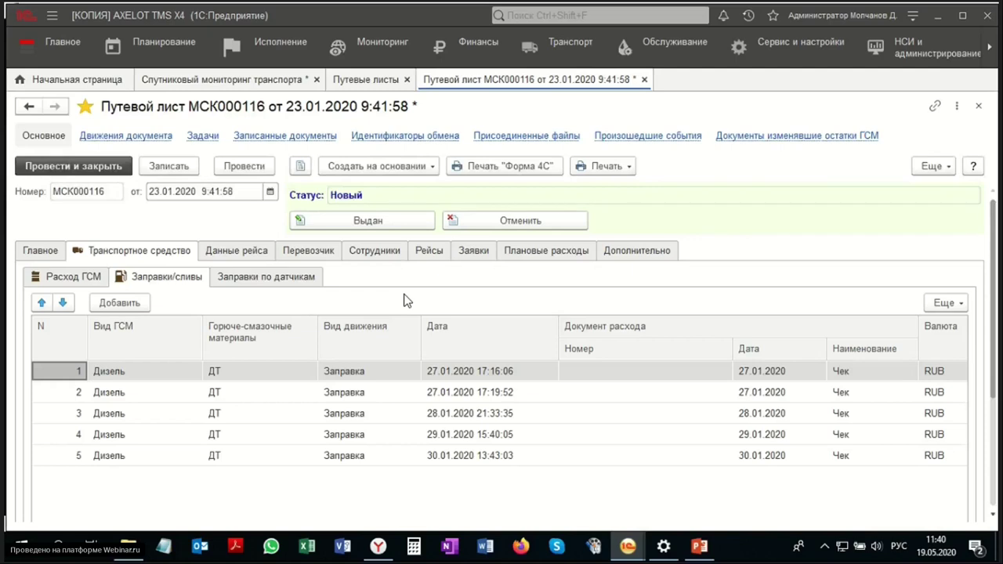
- Fill the waybill's Заправки по датчикам table with refuelling data from the data collection server, agreeing to the service request
left_click(285, 281)
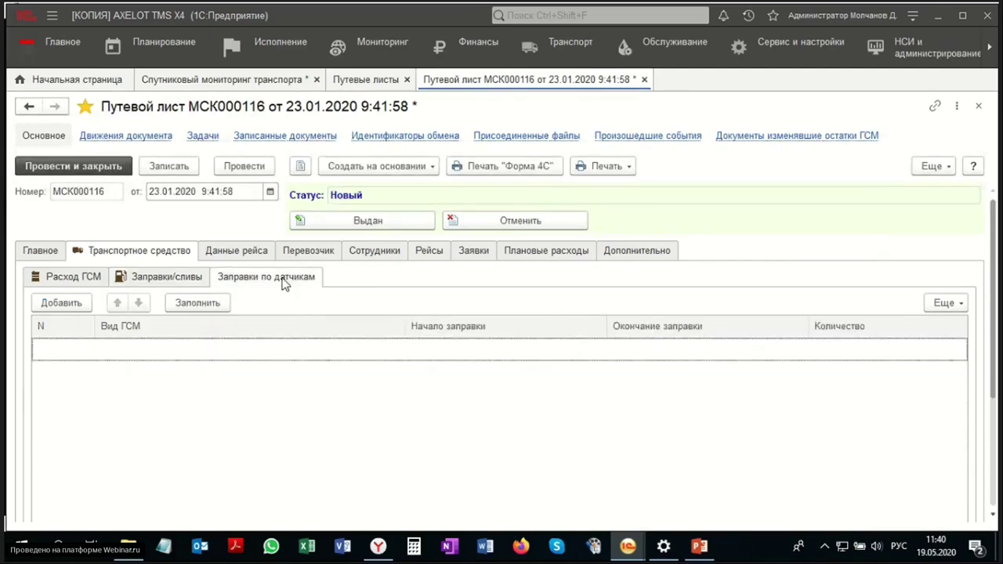
scroll(284, 284, "down", 2)
scroll(285, 284, "up", 2)
left_click(217, 306)
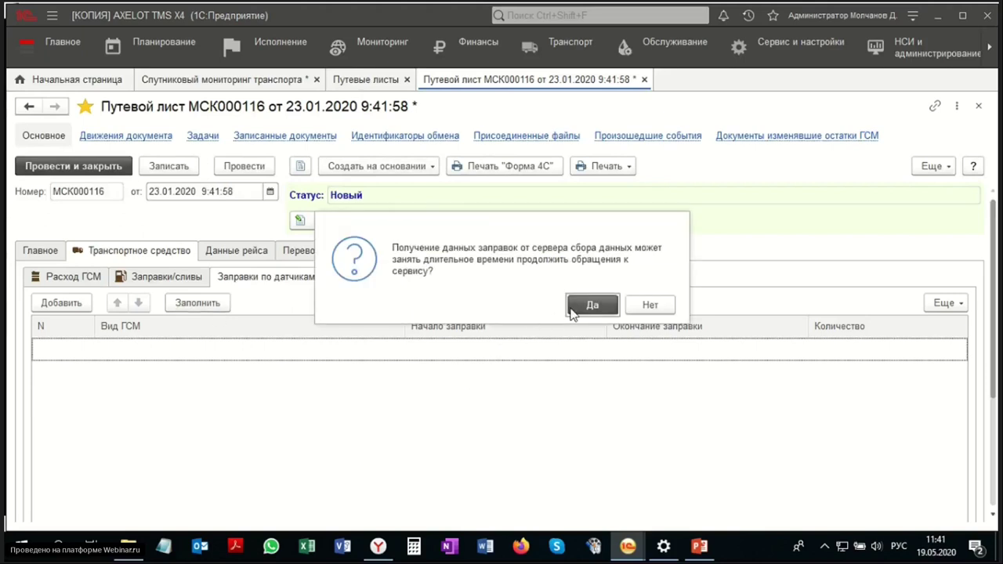
left_click(573, 311)
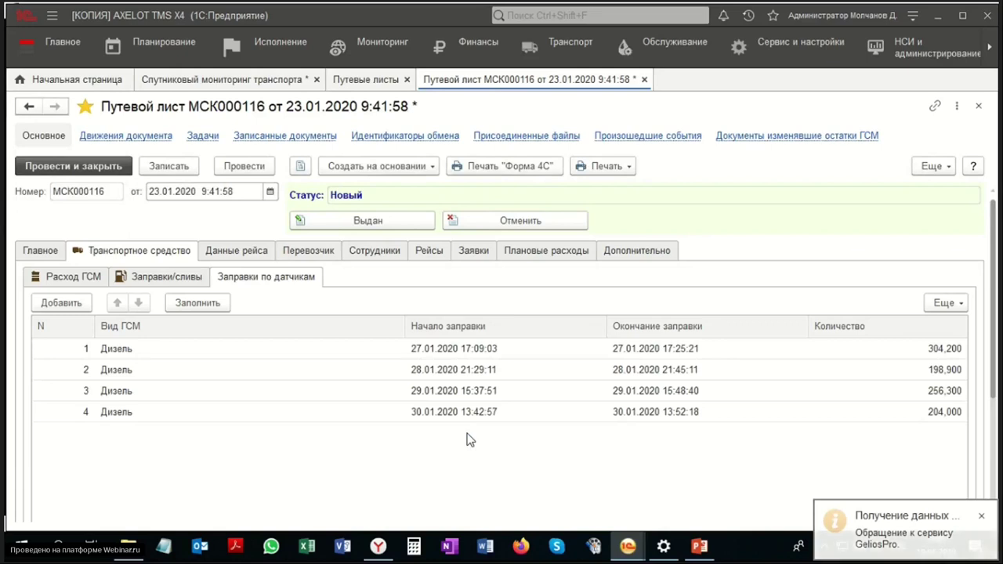
- Go through the Количество values of the sensor refuelling rows, dismiss the notification and save the waybill
left_click(876, 348)
left_click(880, 375)
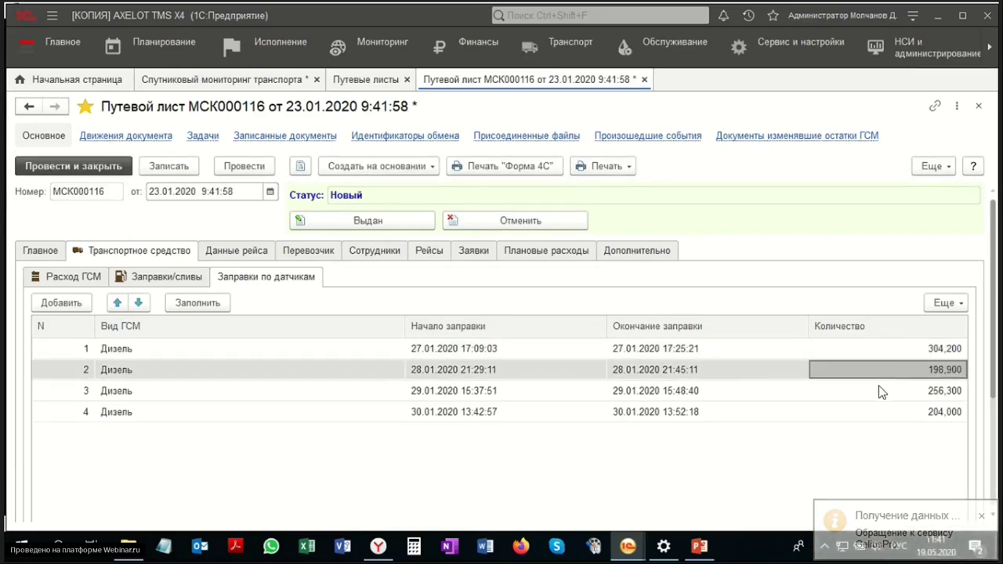
left_click(879, 387)
left_click(878, 410)
left_click(979, 515)
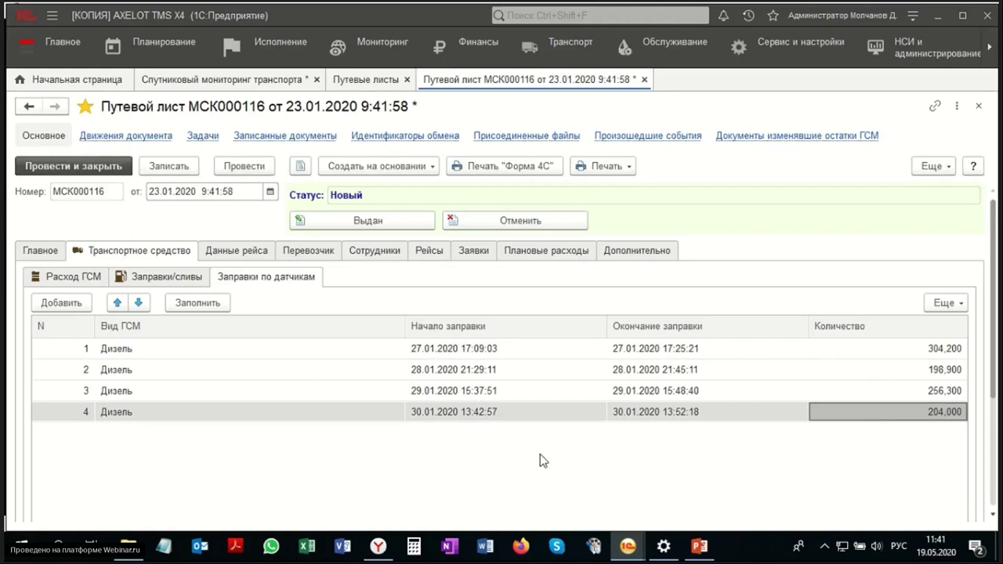
left_click(168, 166)
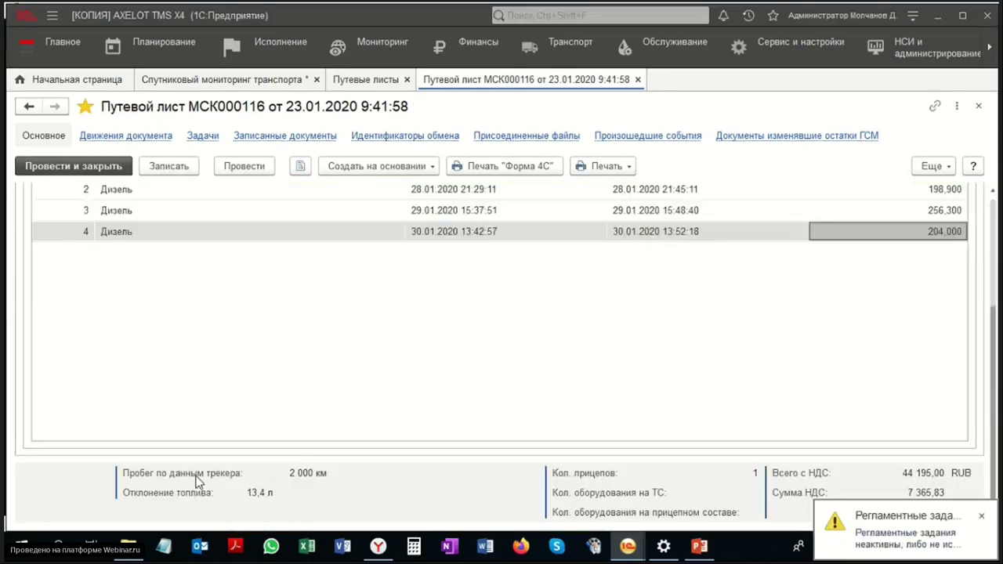
- Examine the receipt quantities in the waybill's Заправки/сливы table and the fuel deviation in its summary
scroll(410, 439, "up", 3)
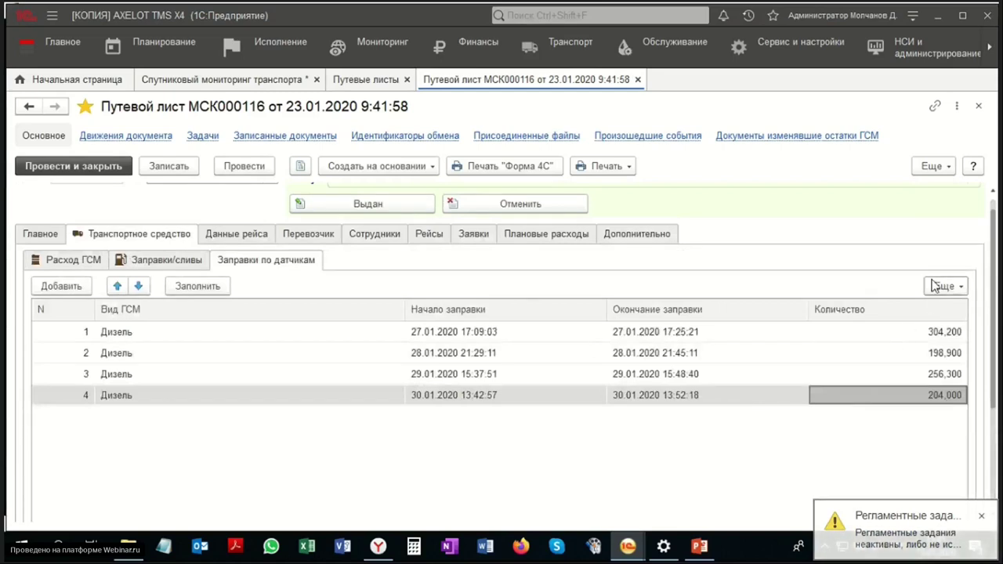
left_click(179, 260)
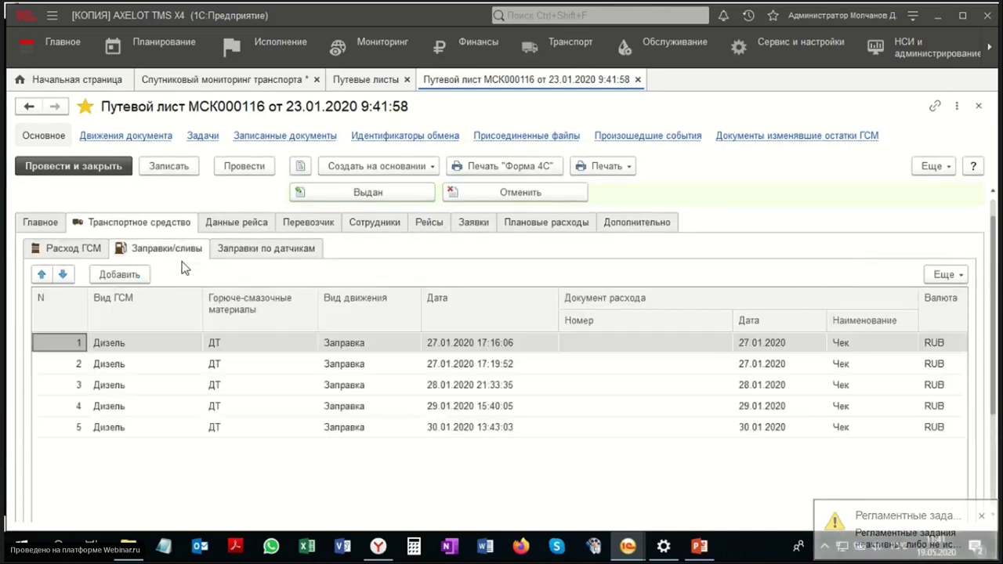
scroll(505, 365, "down", 2)
left_click_drag(416, 519, 644, 517)
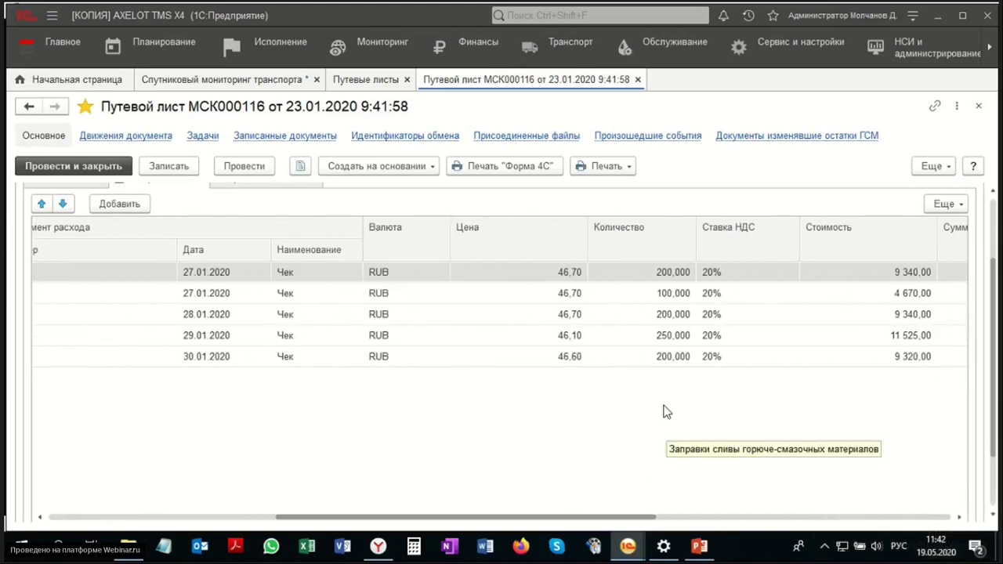
scroll(994, 316, "down", 2)
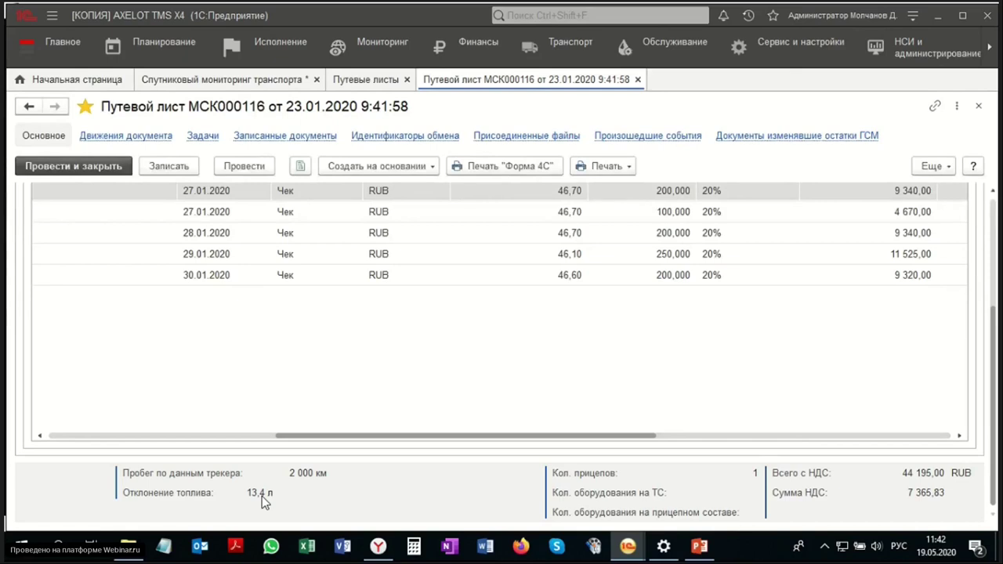
- View the fuel consumption control slide in PowerPoint, and switch to the AXELOT TMS X4 window showing the Путевые листы list
left_click(699, 546)
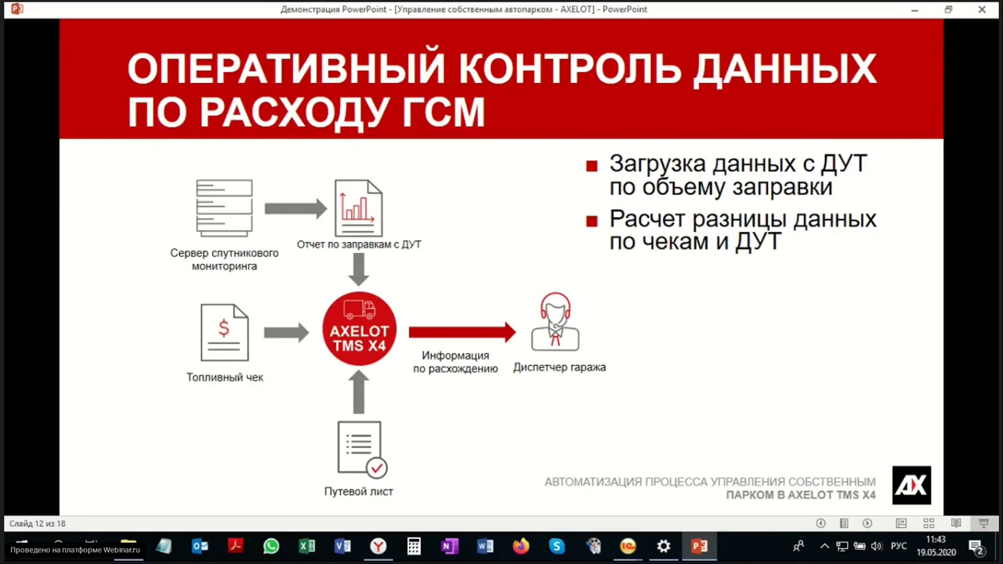
left_click(628, 546)
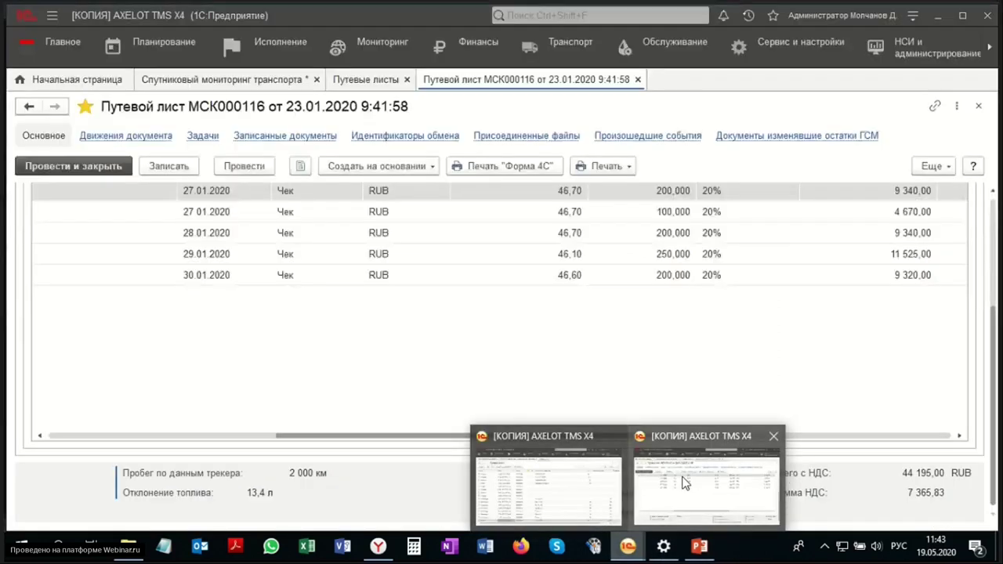
left_click(673, 482)
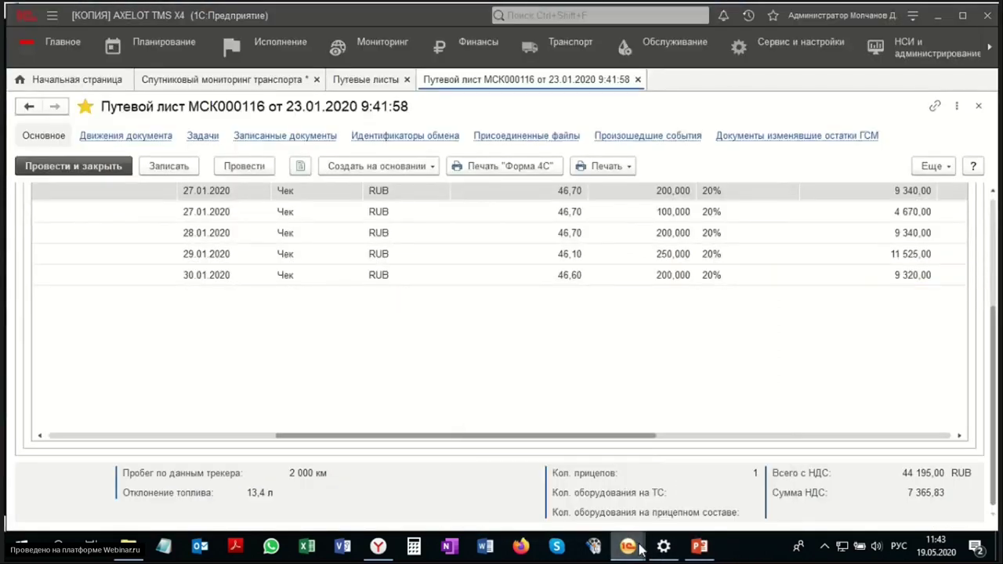
mouse_move(628, 546)
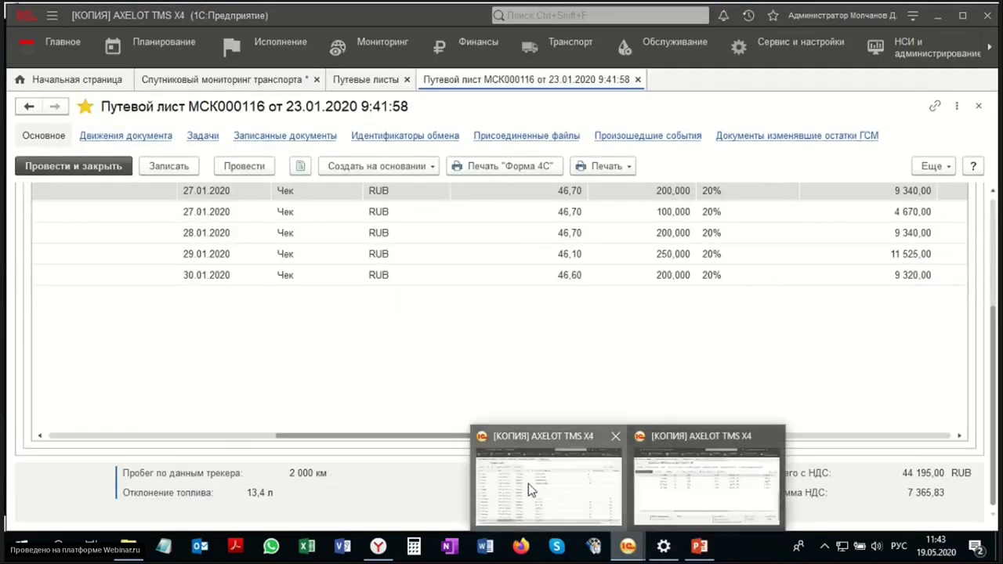
left_click(528, 484)
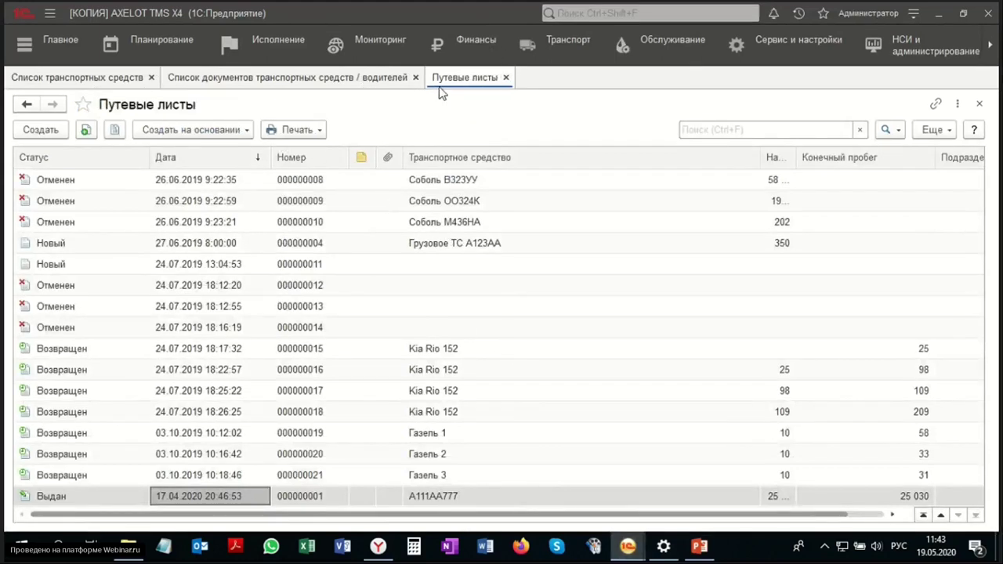
- Open the issued waybill dated 17.04.2020, inspect its vehicle's Расход ГСМ and Заправки/сливы tables, and close it
left_click(443, 499)
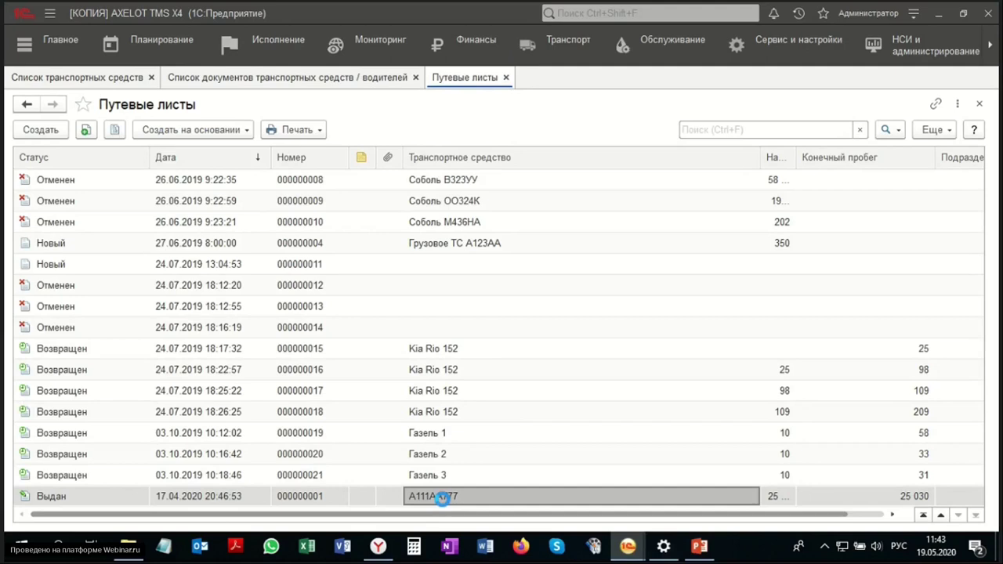
double_click(442, 499)
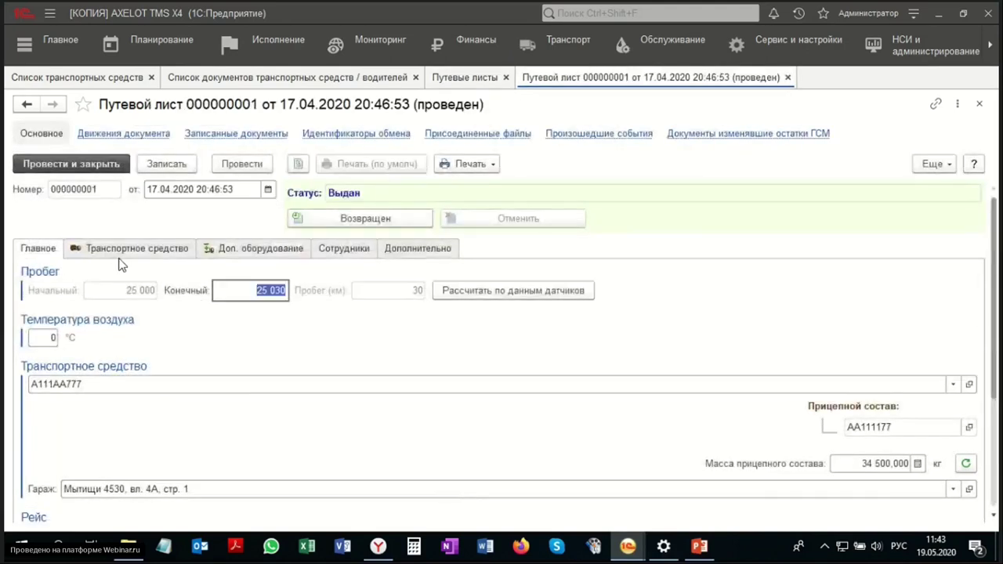
left_click(136, 254)
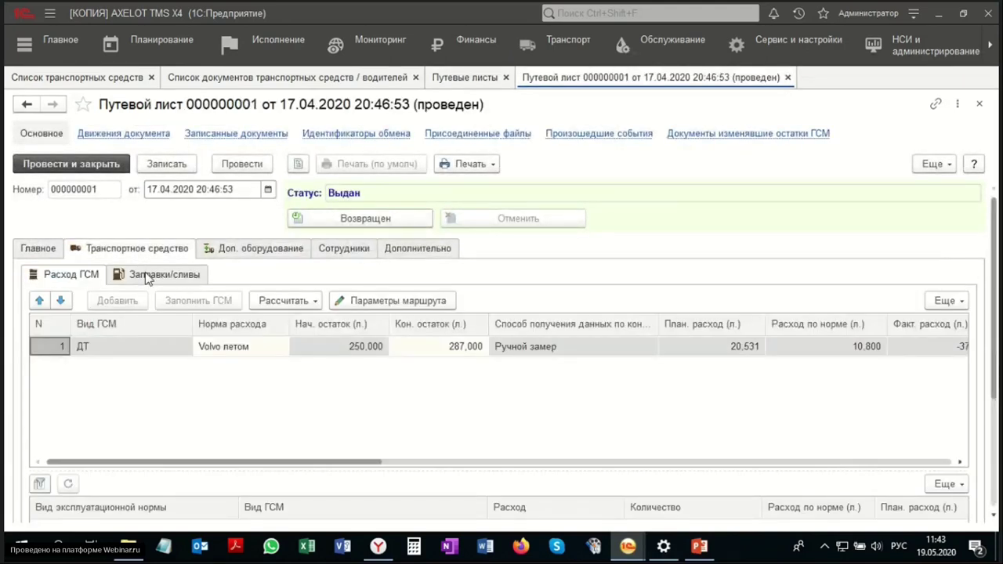
left_click(148, 275)
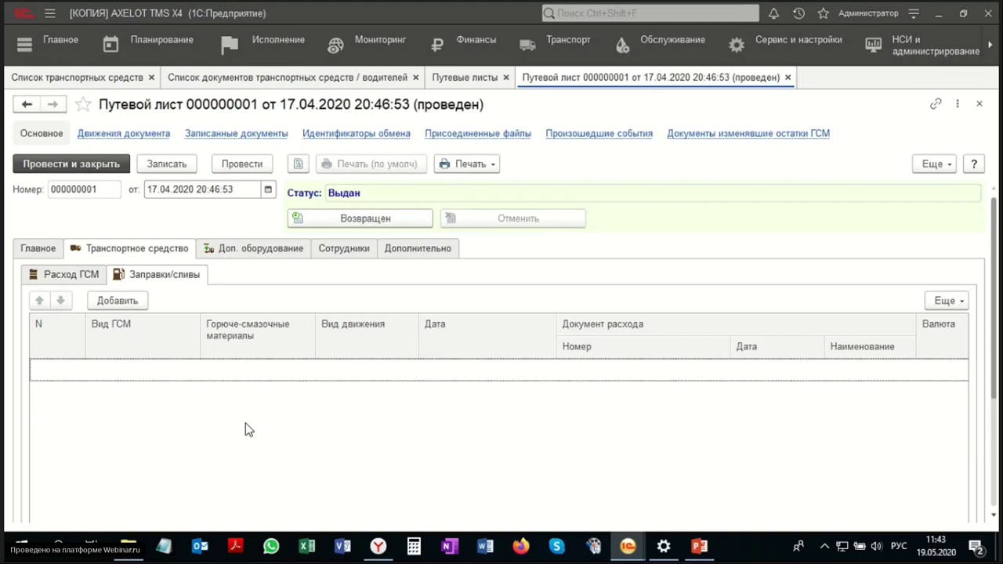
left_click(787, 77)
- Open Загрузка данных от топливных компаний from the maintenance section and set the fuel company to Роснефть
left_click(668, 43)
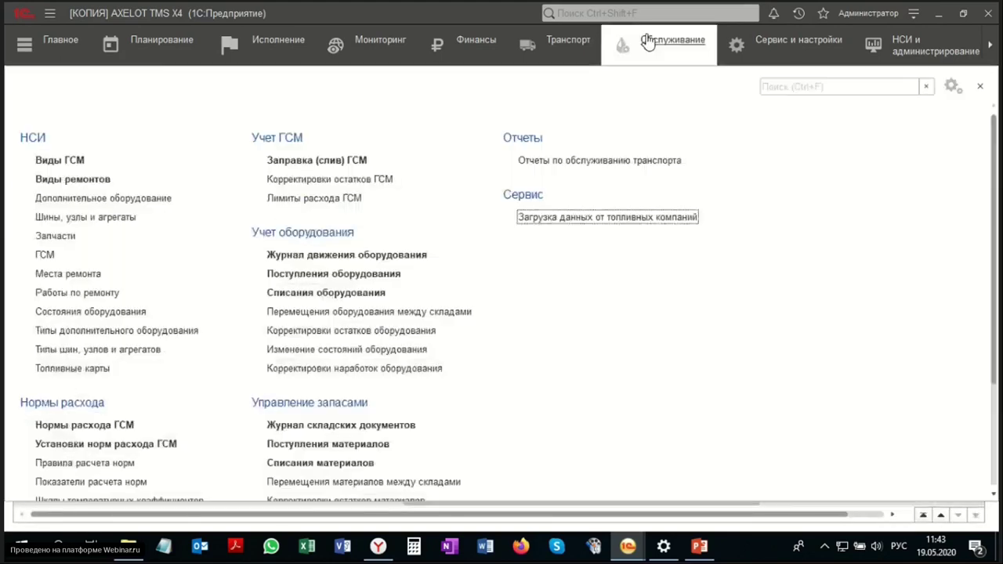
left_click(561, 218)
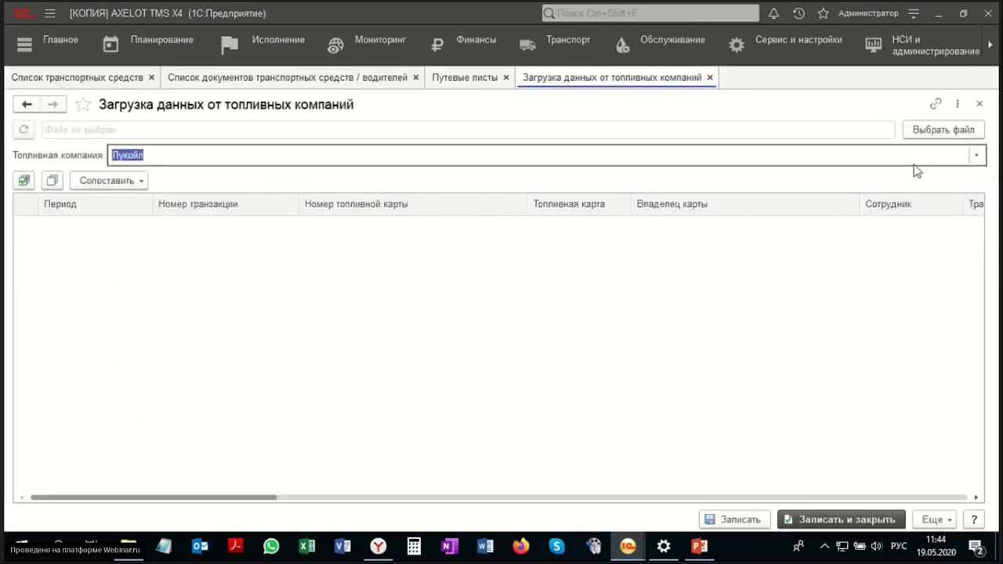
left_click(975, 157)
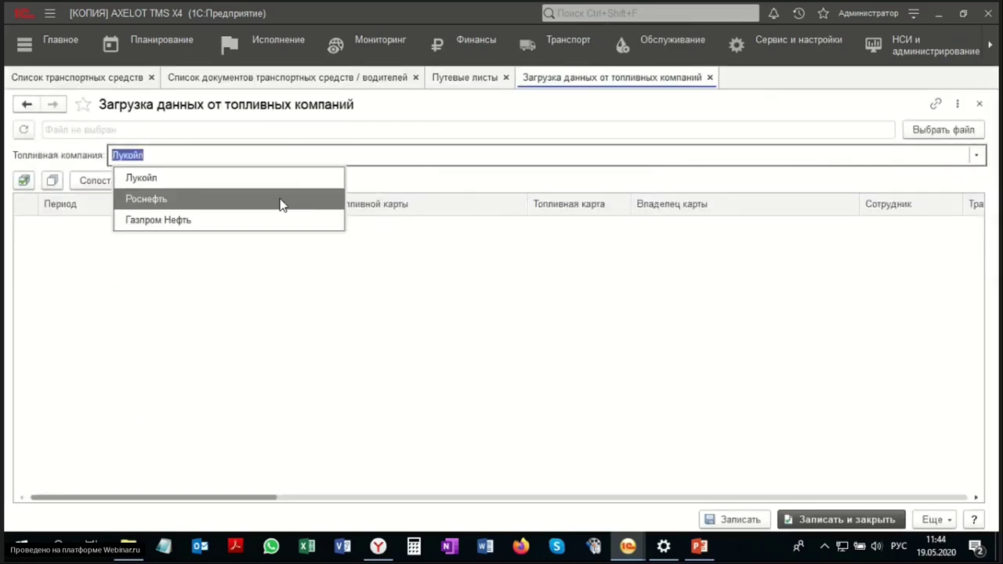
left_click(239, 210)
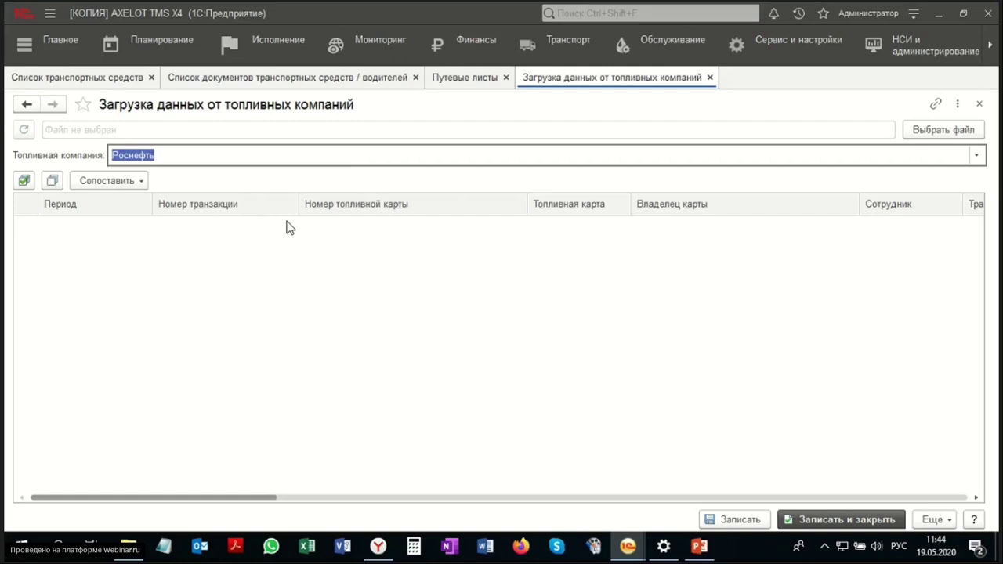
- Load the file Топливный отчет со скидкой from the desktop and mark all of its transaction rows
left_click(922, 130)
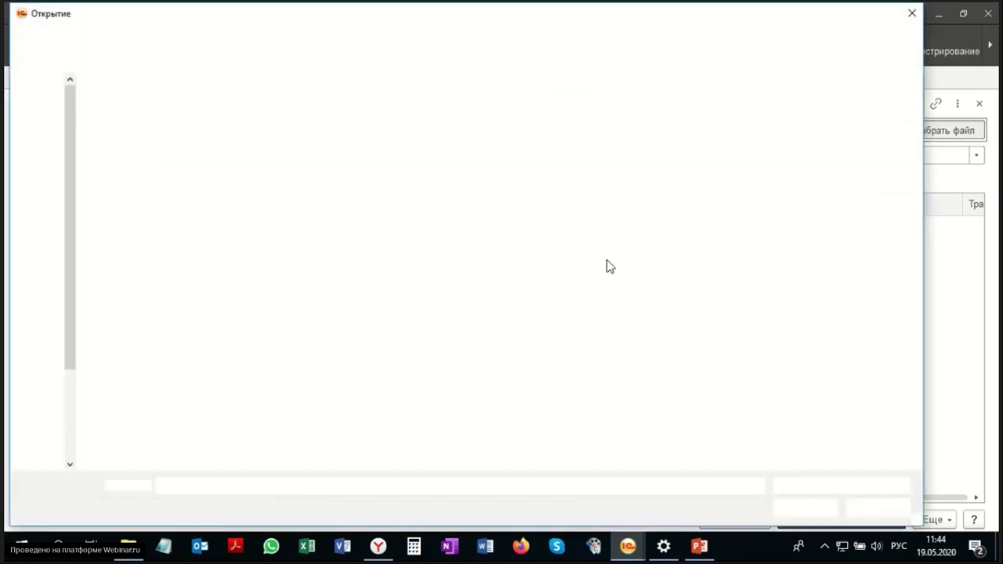
left_click(135, 139)
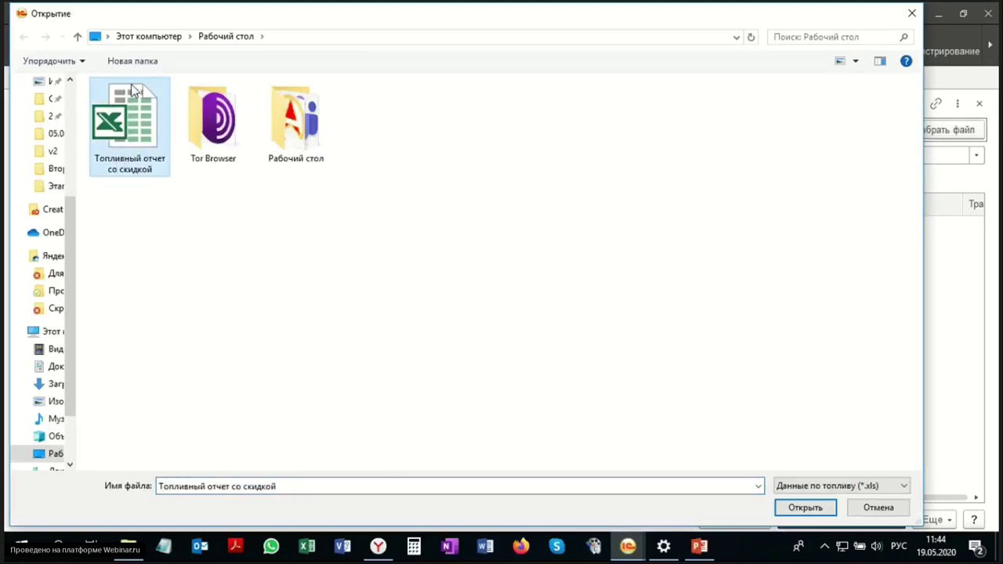
left_click(805, 508)
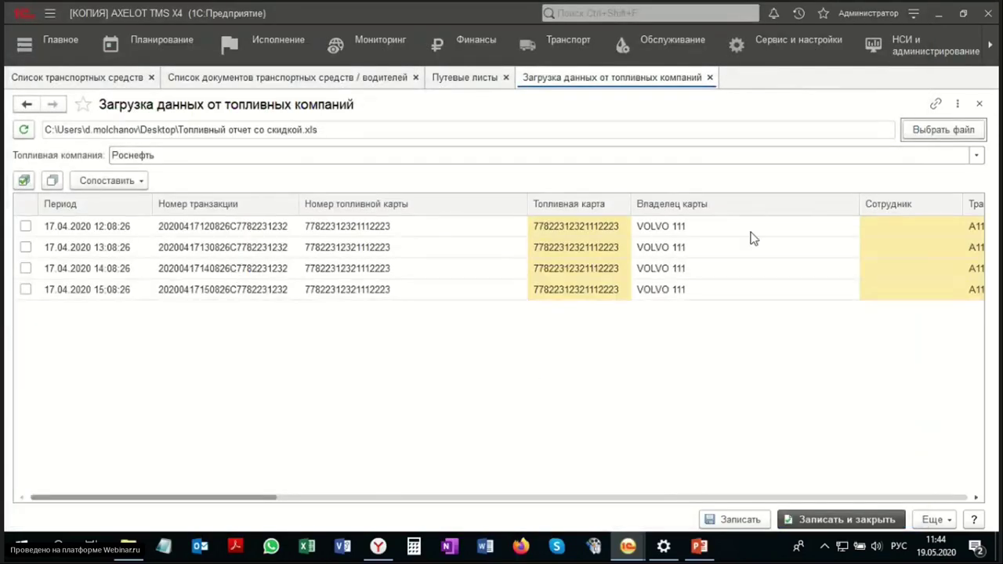
left_click(24, 180)
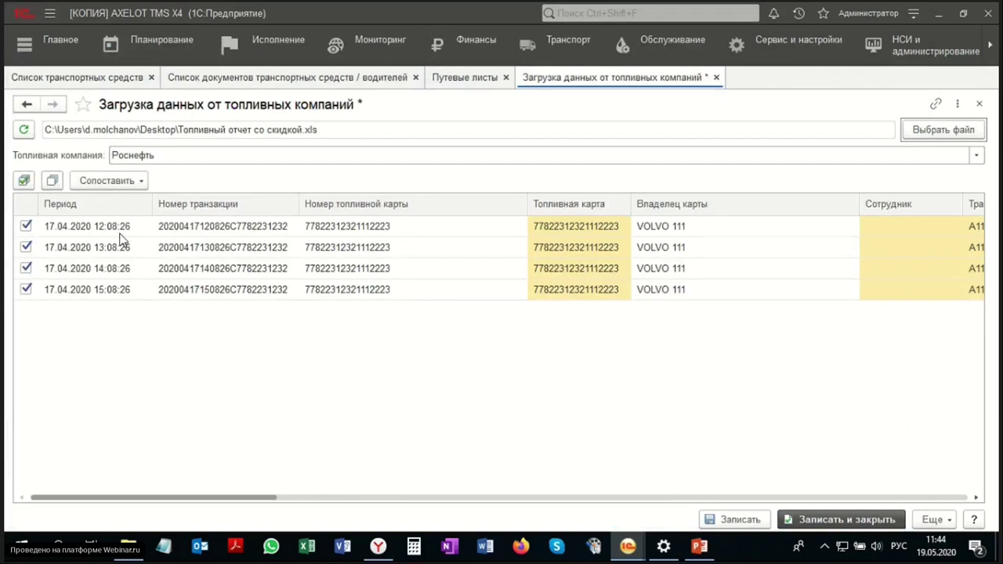
- Inspect the fuel card matching for the loaded transactions and close it without changes
left_click(139, 180)
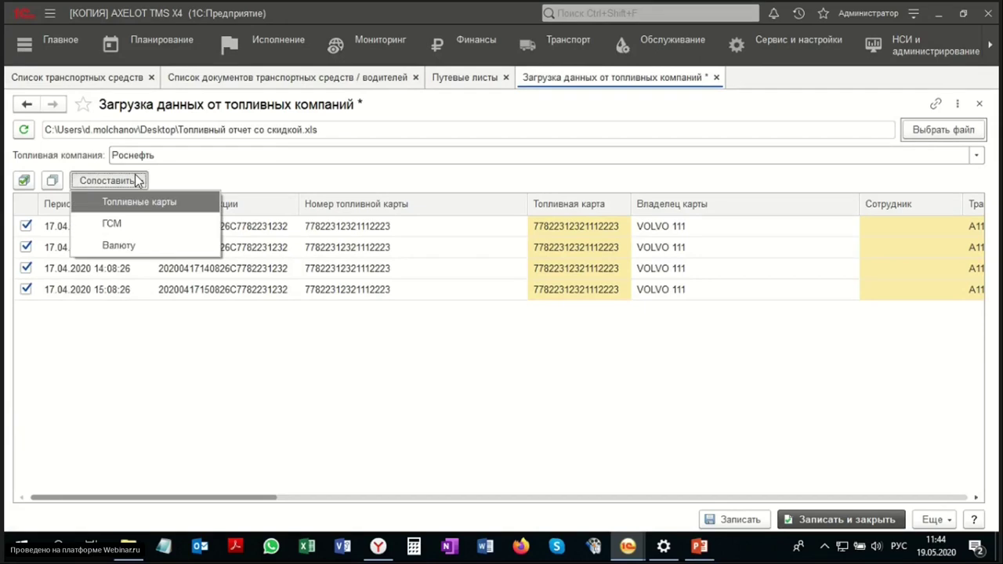
left_click(153, 203)
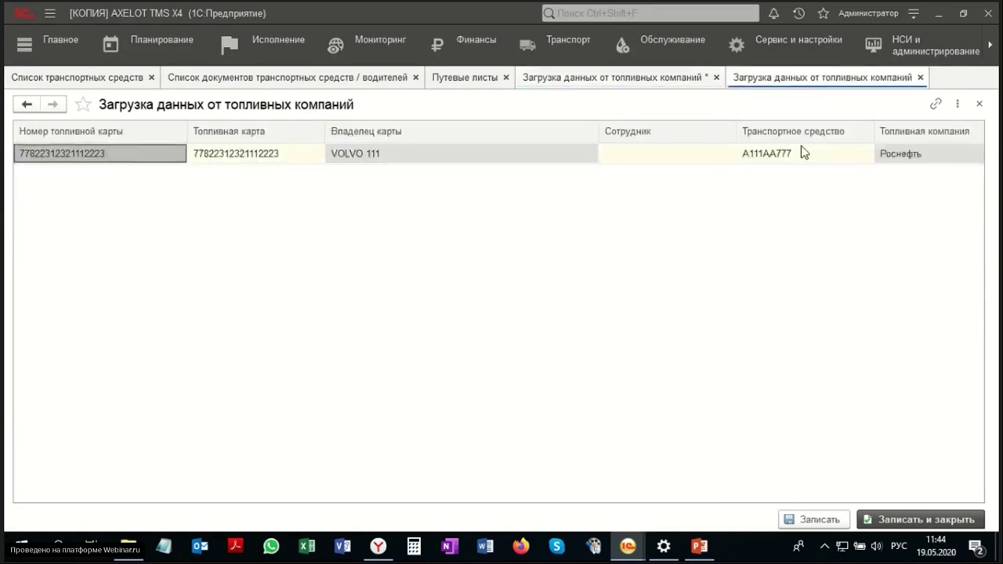
left_click(979, 104)
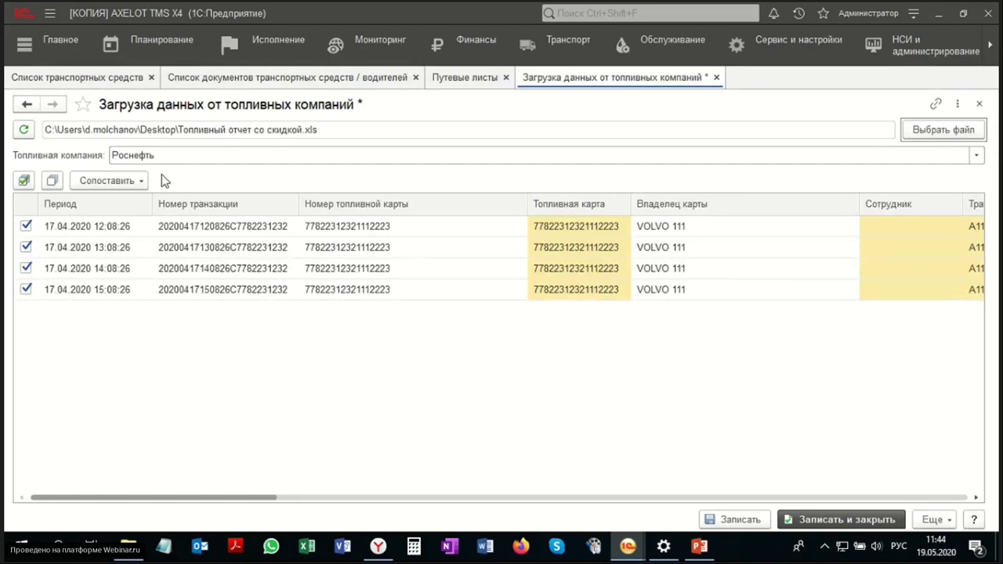
- Match the loaded fuel name ДТ to ГСМ Дизельное топливо and Вид ГСМ ДТ, and save the matching
left_click(135, 180)
left_click(137, 225)
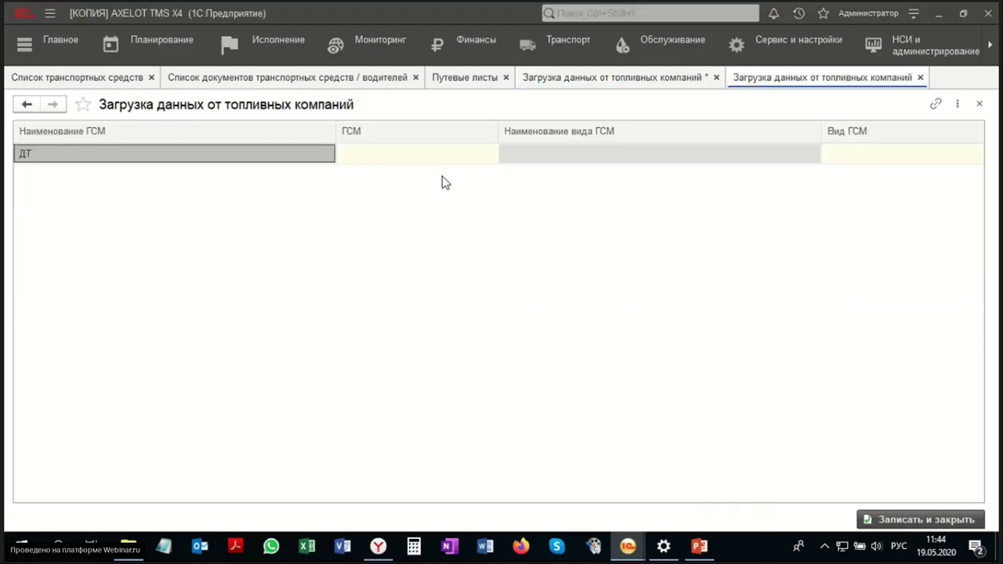
left_click(463, 150)
left_click(473, 154)
left_click(444, 179)
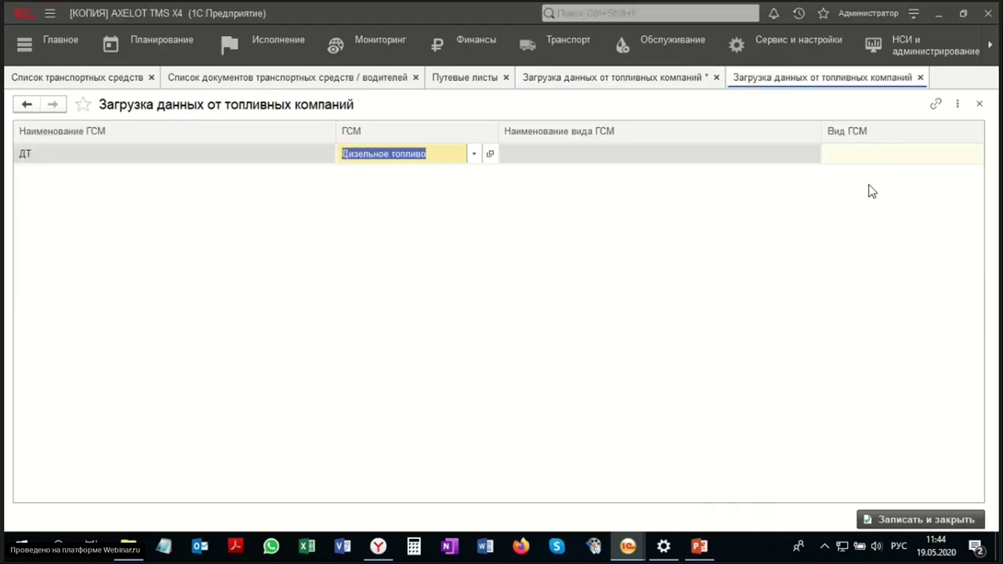
left_click(878, 154)
left_click(960, 154)
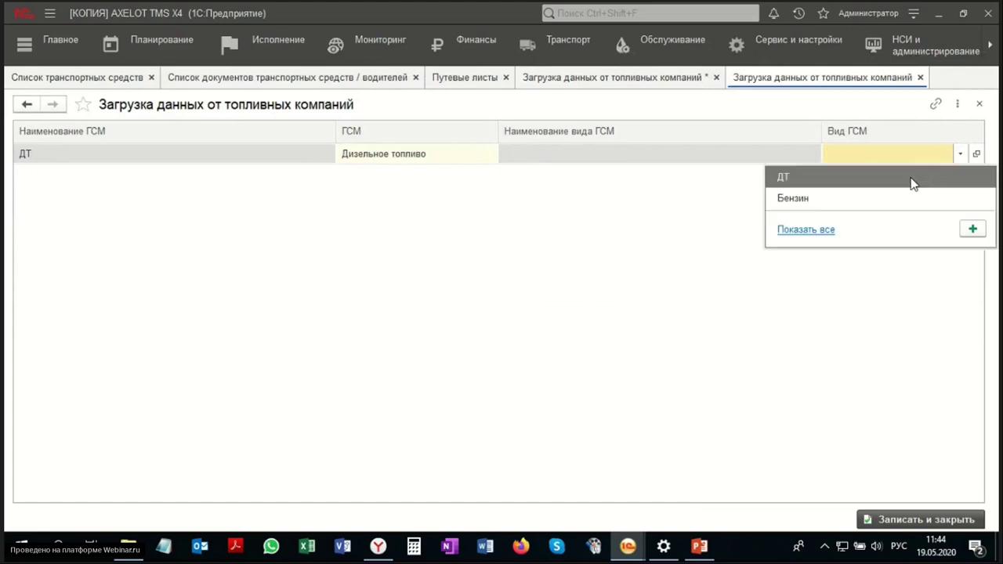
left_click(911, 182)
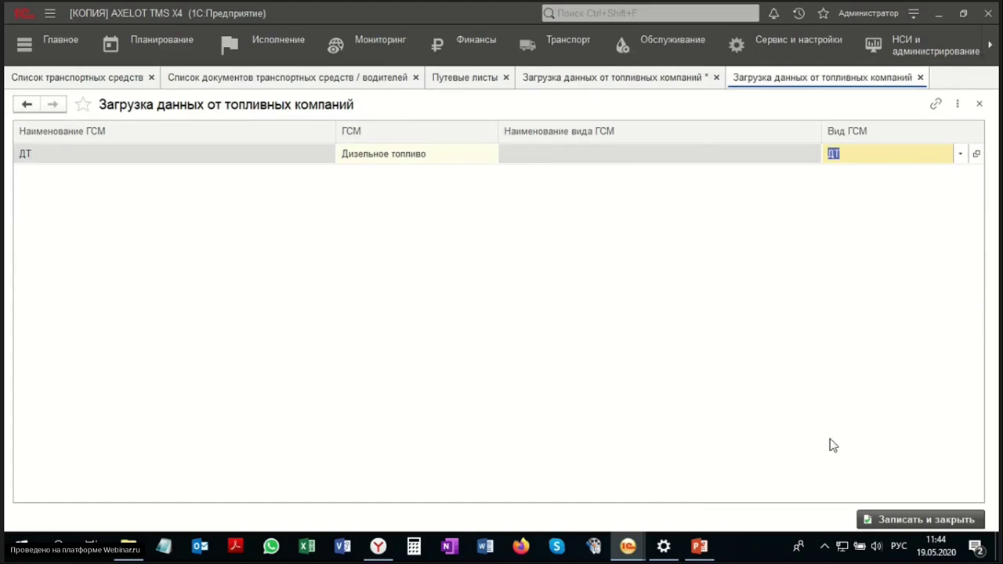
left_click(876, 521)
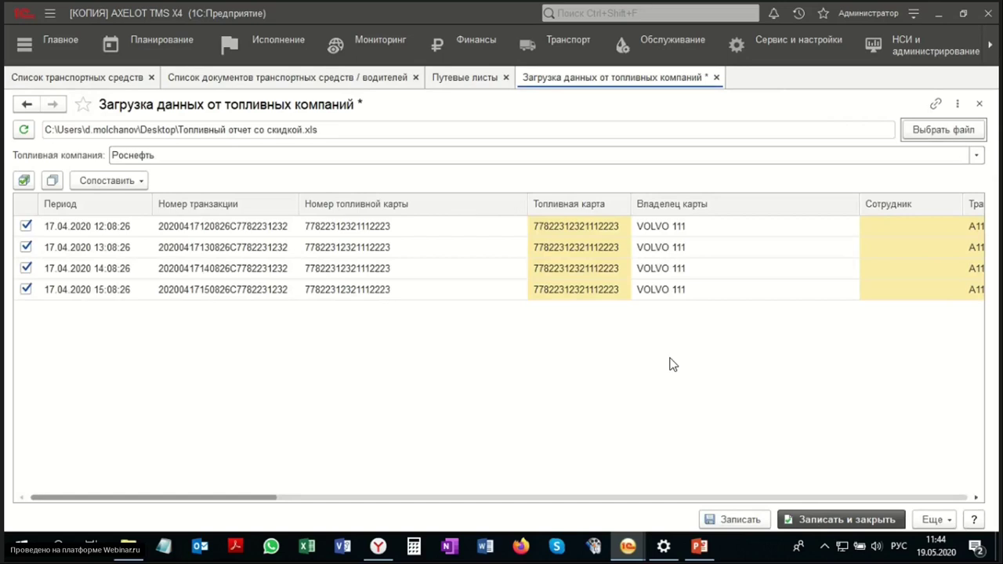
- Save and close the fuel company data load, and open the Заправки/сливы records in the waybill for vehicle A111AA777
left_click(865, 520)
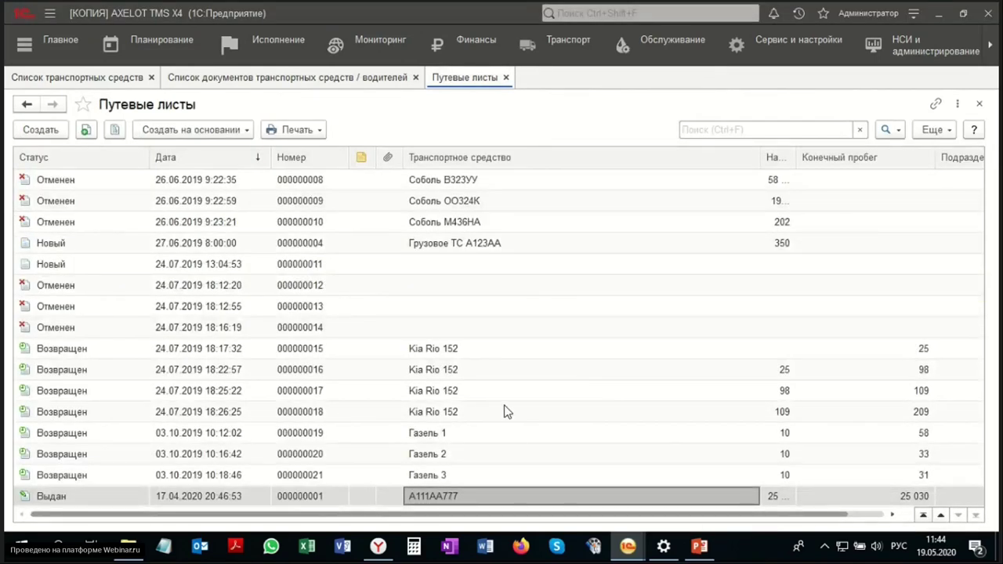
double_click(479, 496)
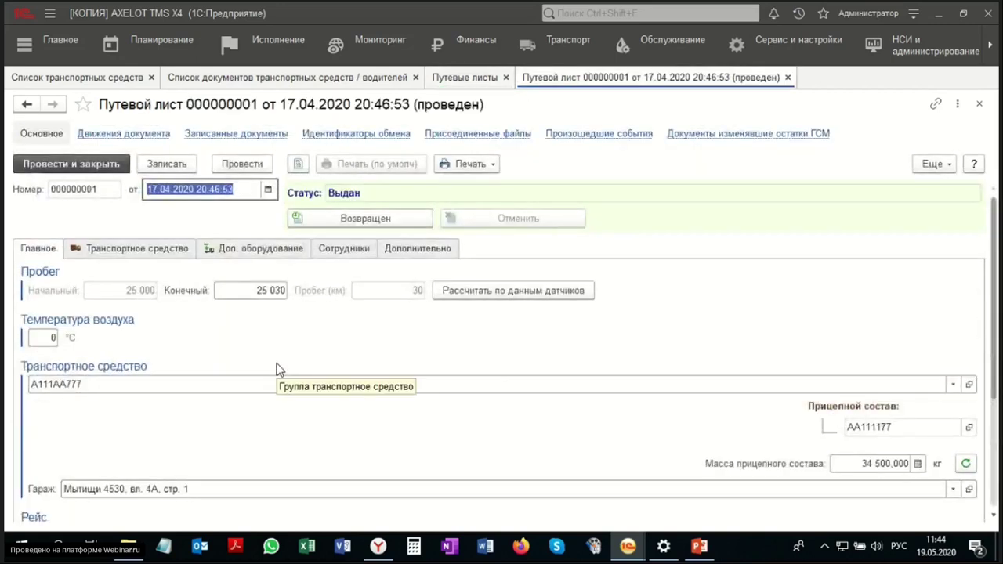
left_click(138, 248)
left_click(168, 271)
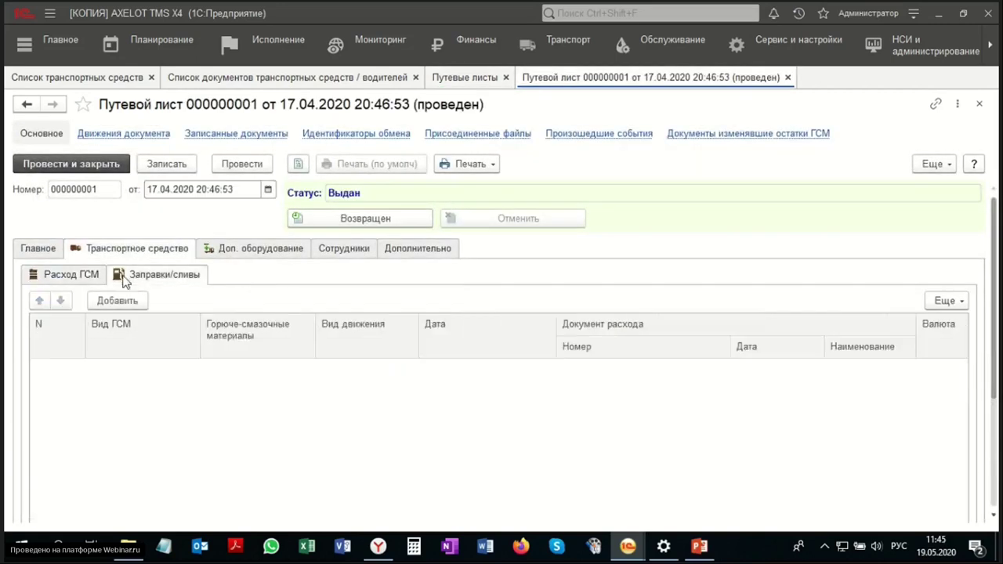
scroll(330, 391, "down", 1)
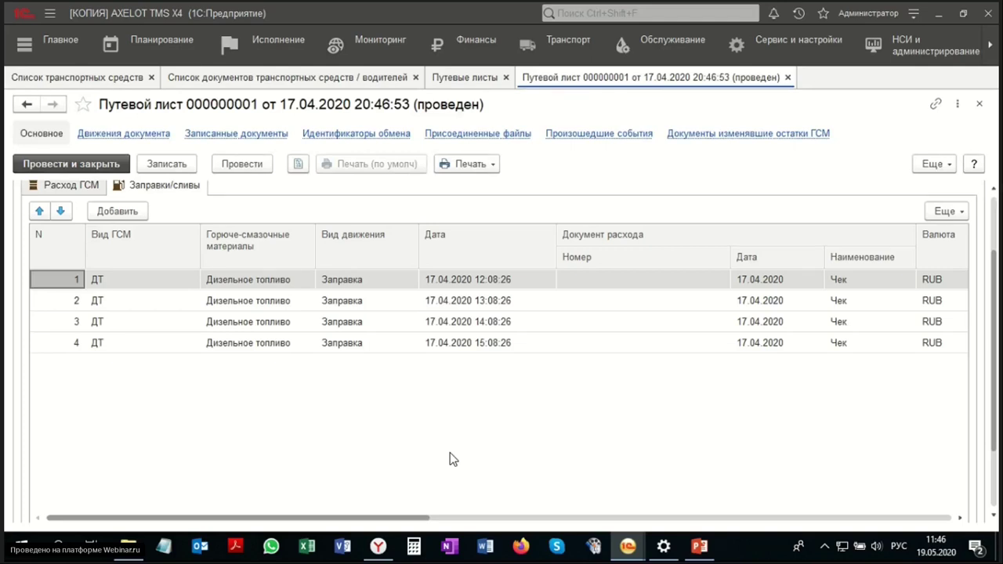
- Switch to the PowerPoint presentation at the slide on technical maintenance and repairs
key("alt+Tab")
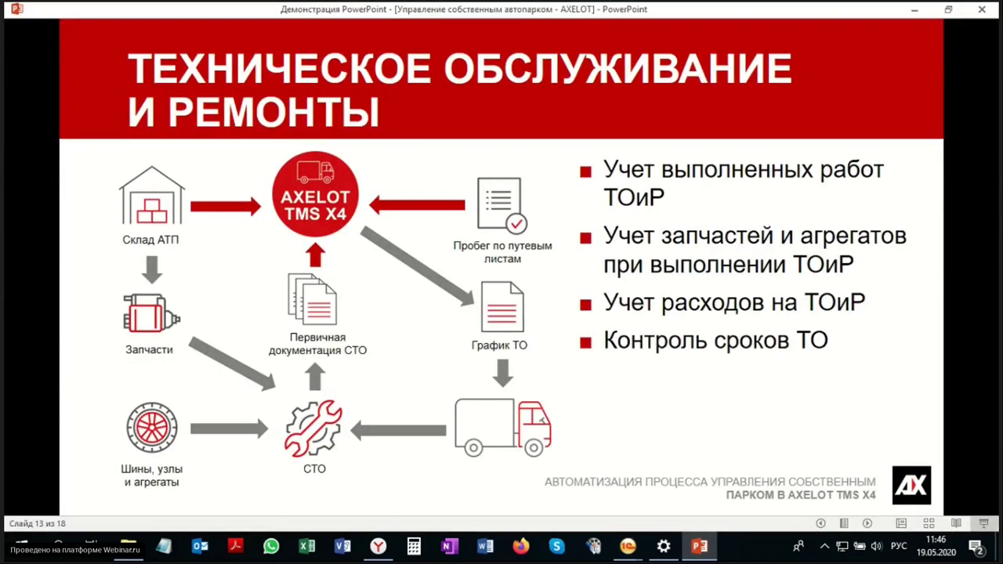
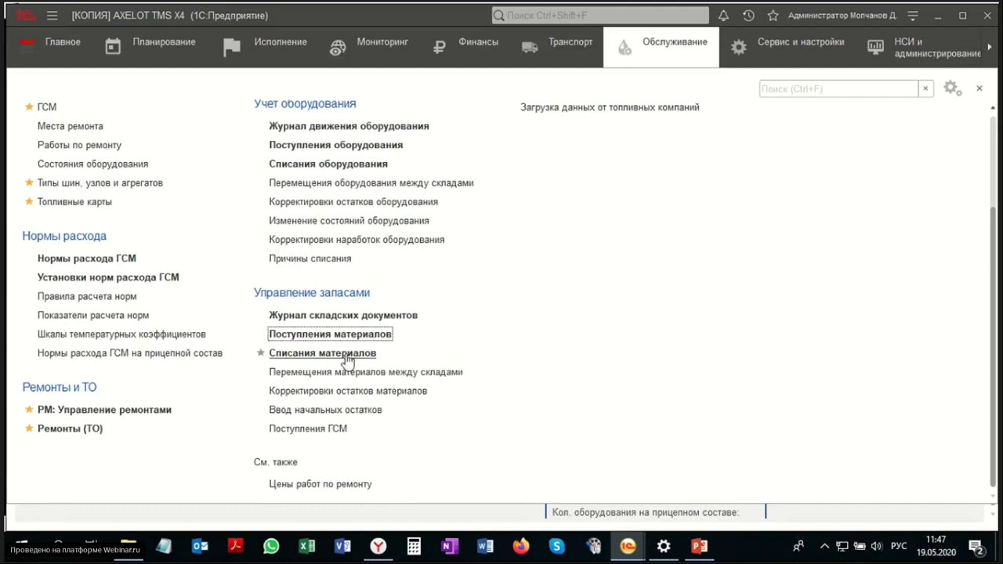
- Review the spare parts and document package of the Поступление материалов dated 24.01.2018, and close it with its list
left_click(353, 335)
double_click(306, 201)
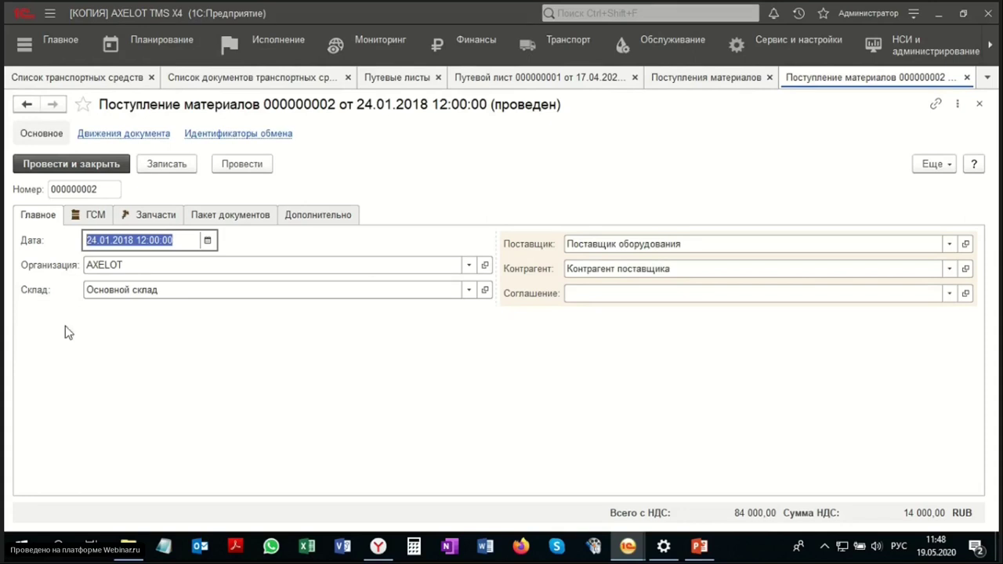
left_click(139, 217)
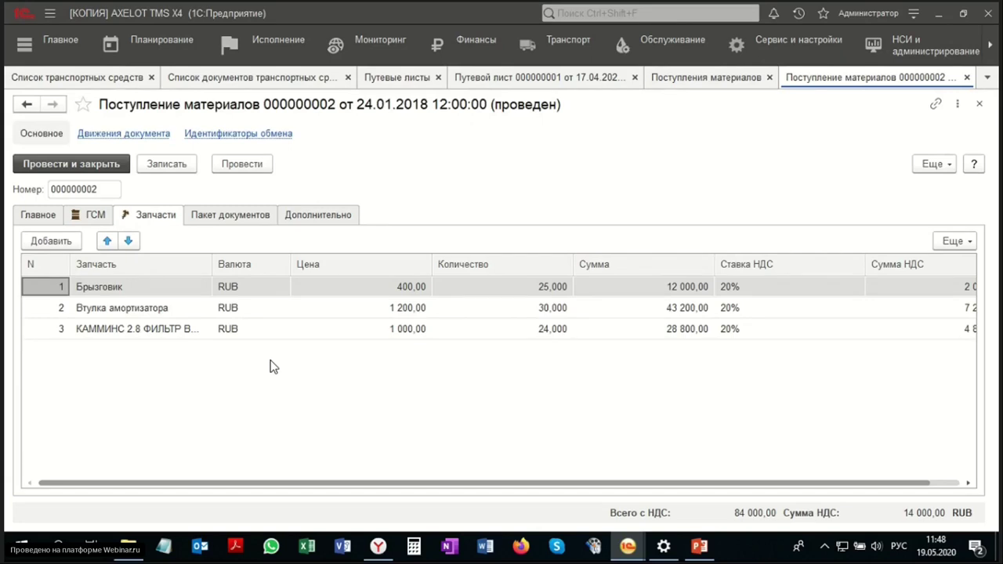
left_click(241, 212)
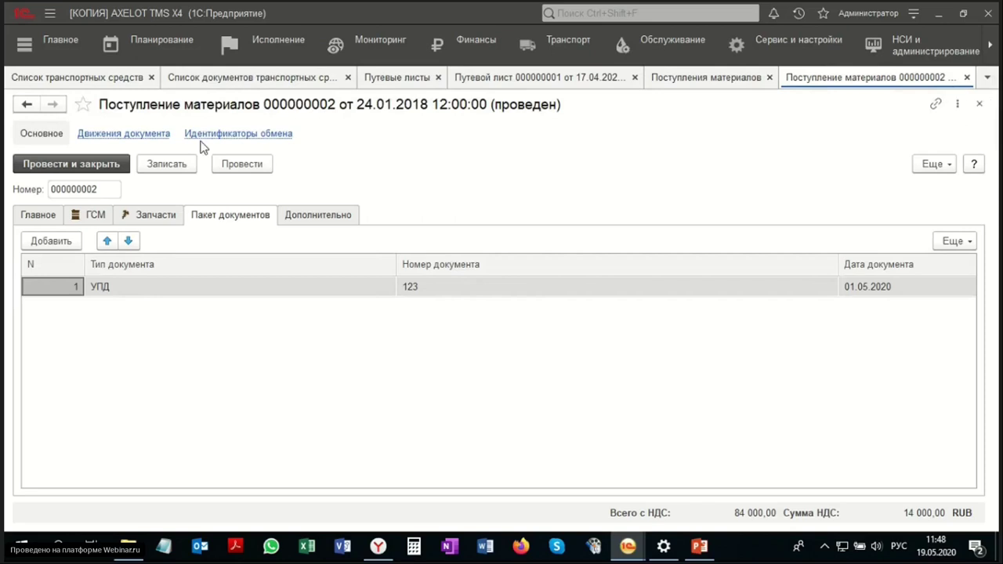
left_click(968, 78)
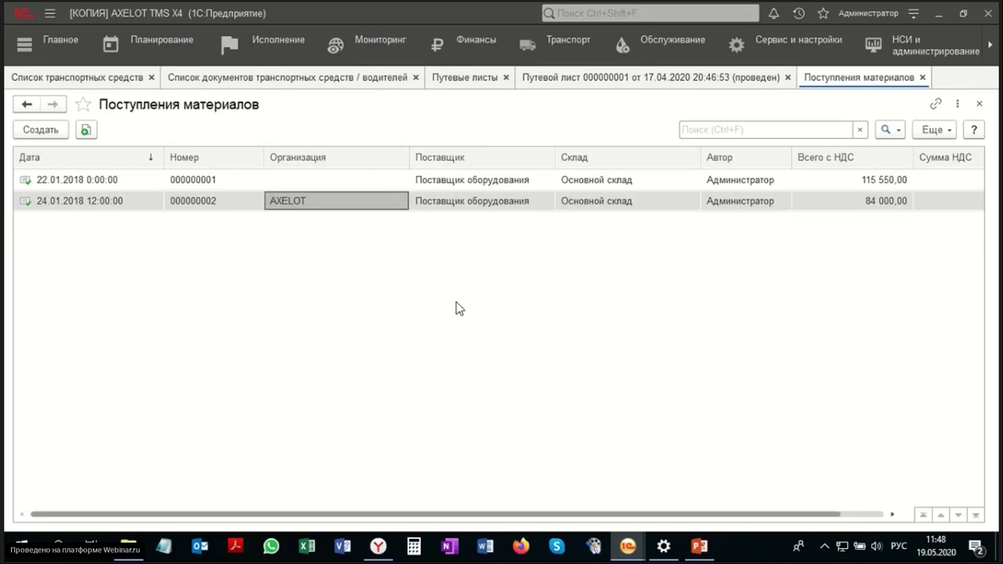
left_click(923, 77)
- Review the Агрегаты entries of the Поступление оборудования dated 25.02.2018, and close the document and its list
left_click(661, 47)
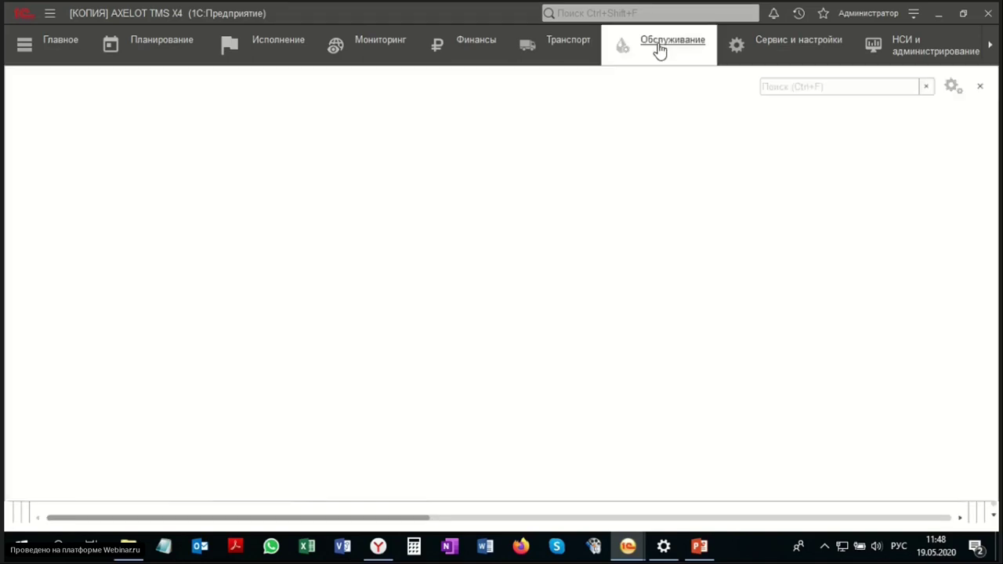
scroll(527, 335, "down", 3)
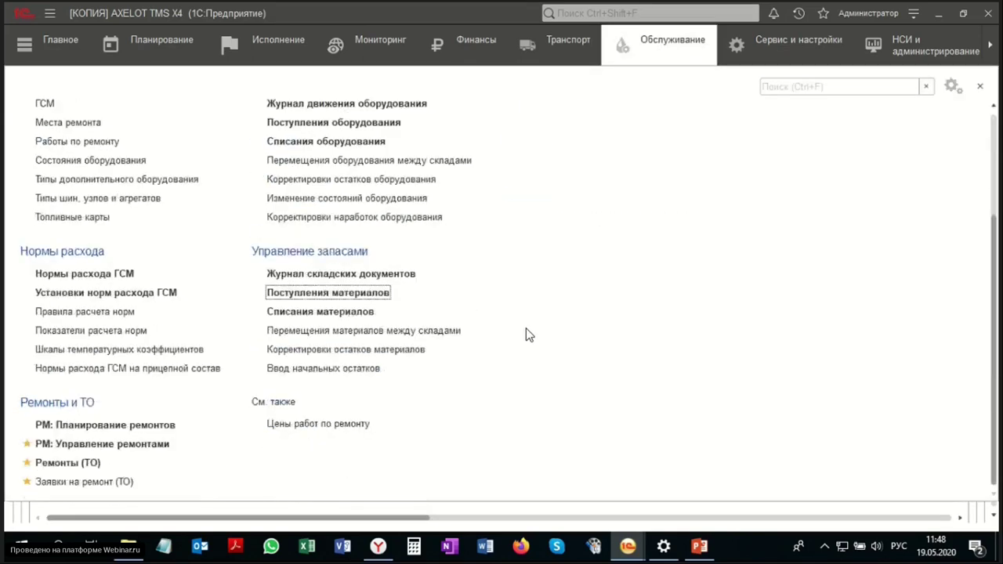
scroll(527, 335, "up", 1)
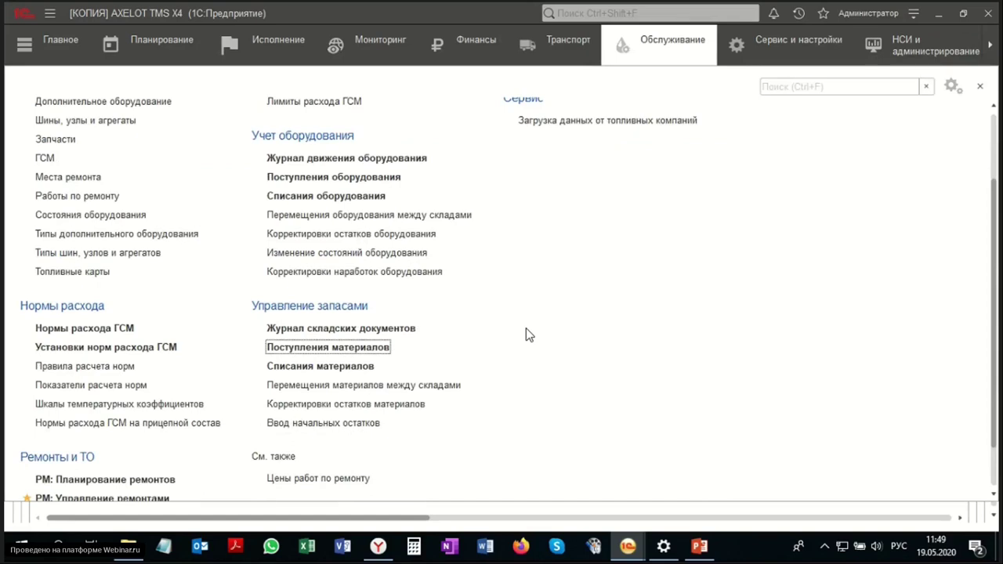
left_click(312, 177)
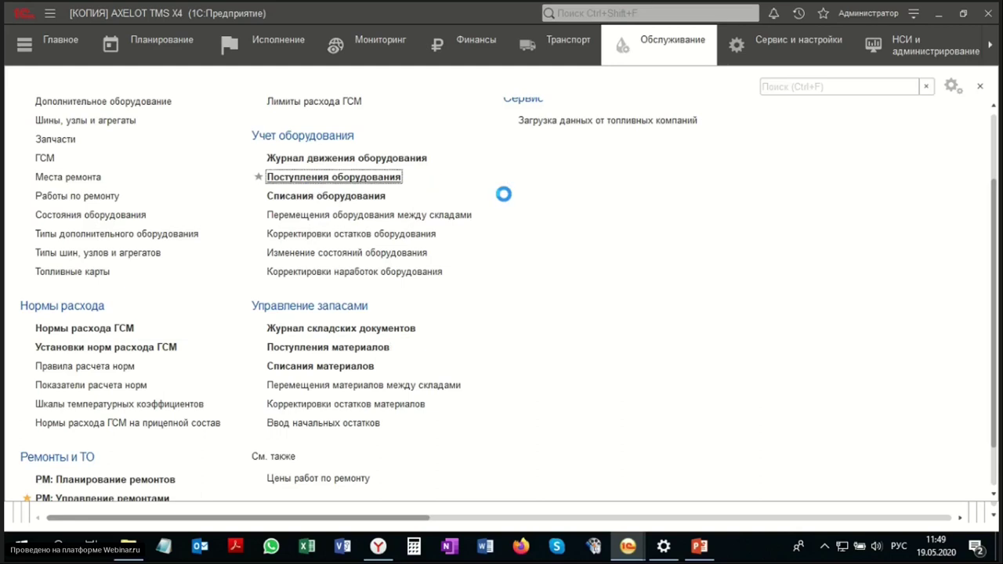
left_click(178, 179)
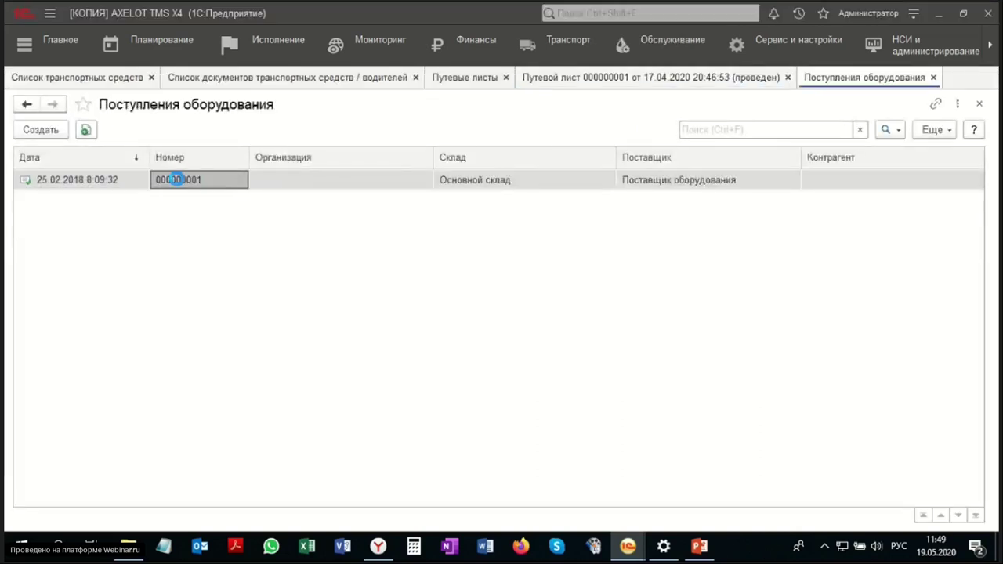
double_click(178, 179)
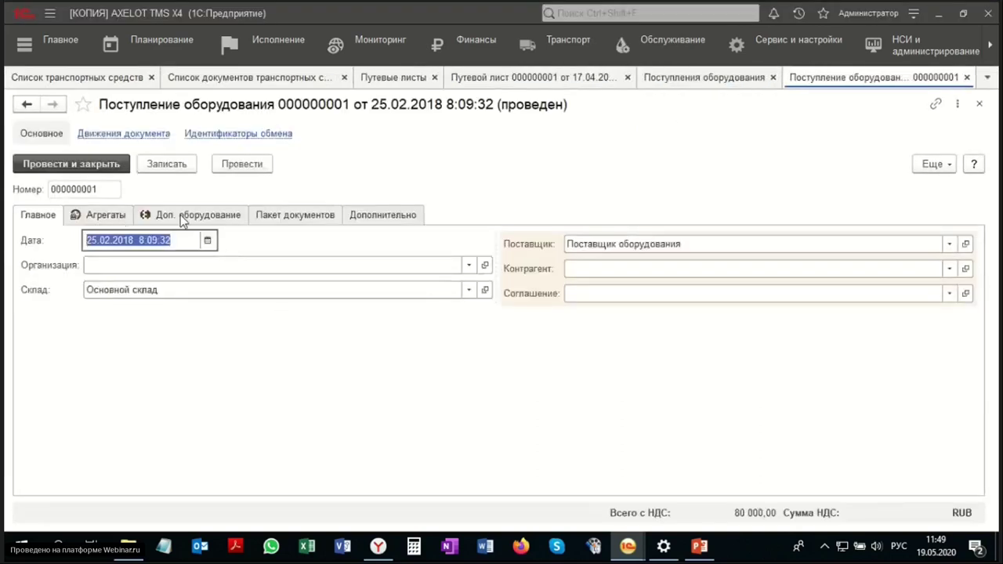
left_click(112, 217)
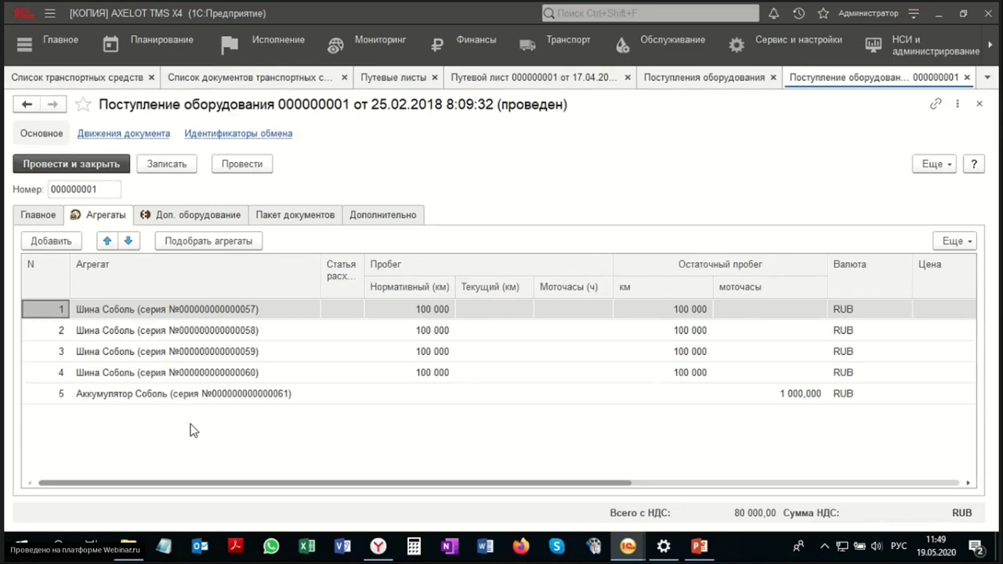
left_click(967, 77)
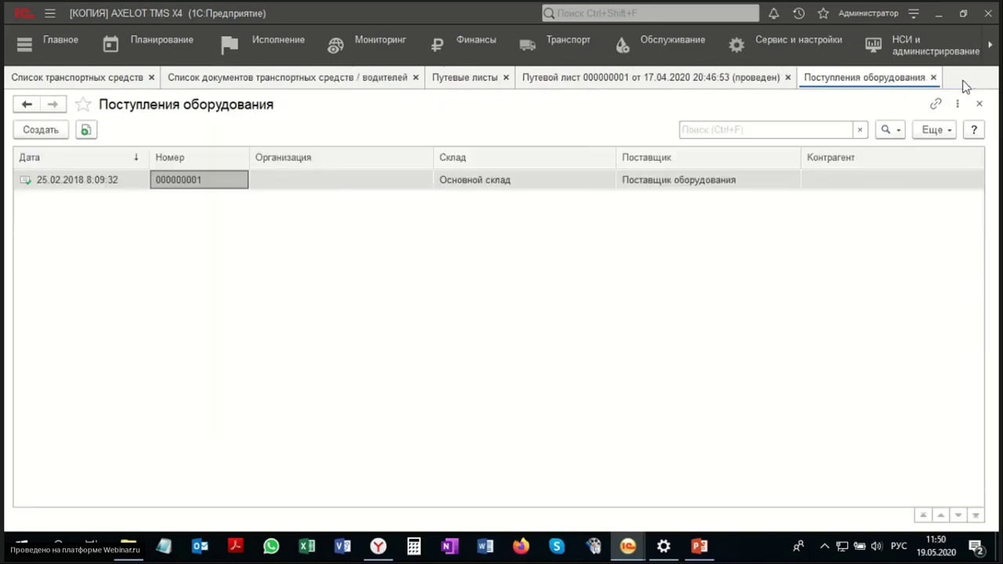
left_click(933, 76)
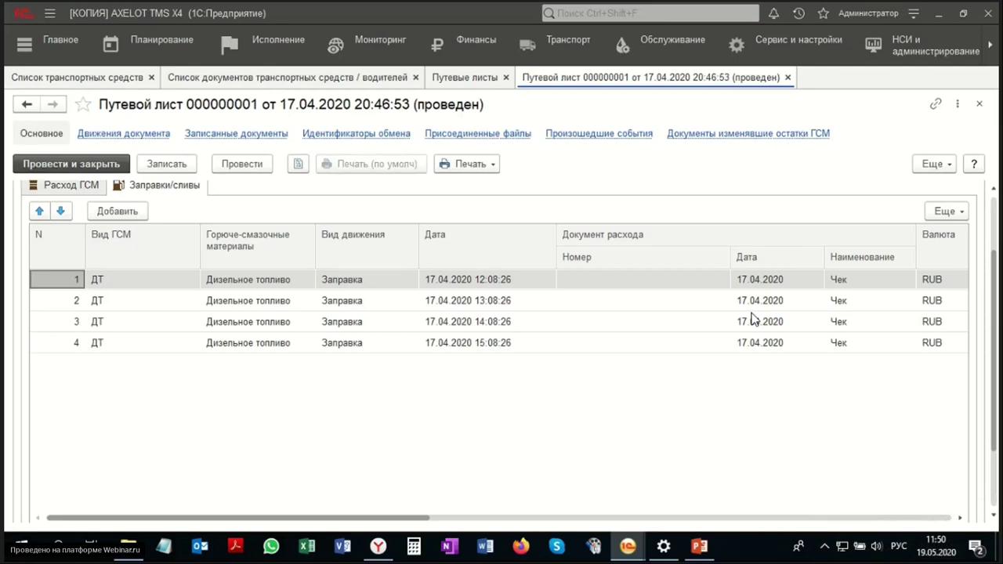
- Open the repair request with status Новая for vehicle A111AA777 from Заявки на ремонт (ТО)
left_click(673, 47)
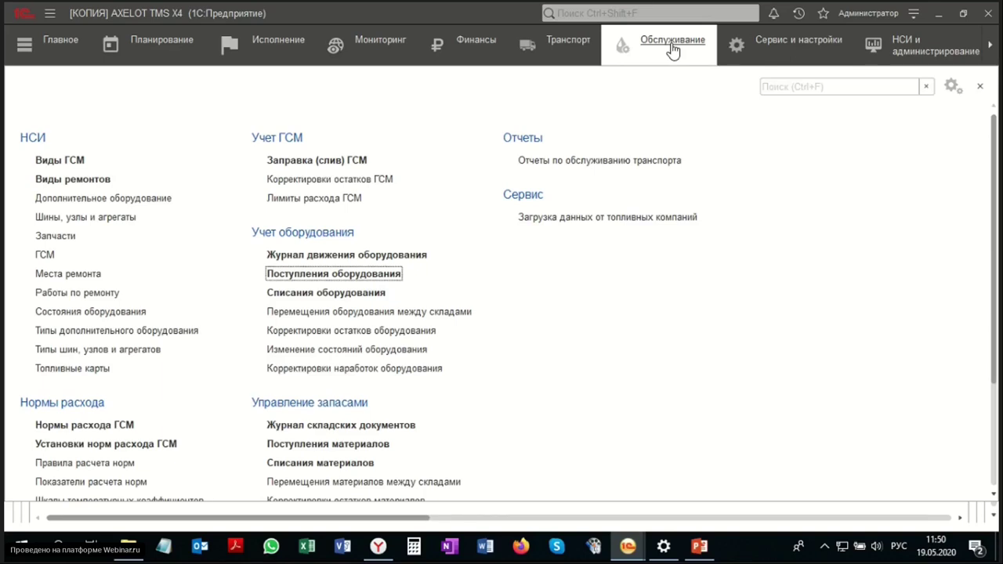
scroll(251, 235, "down", 4)
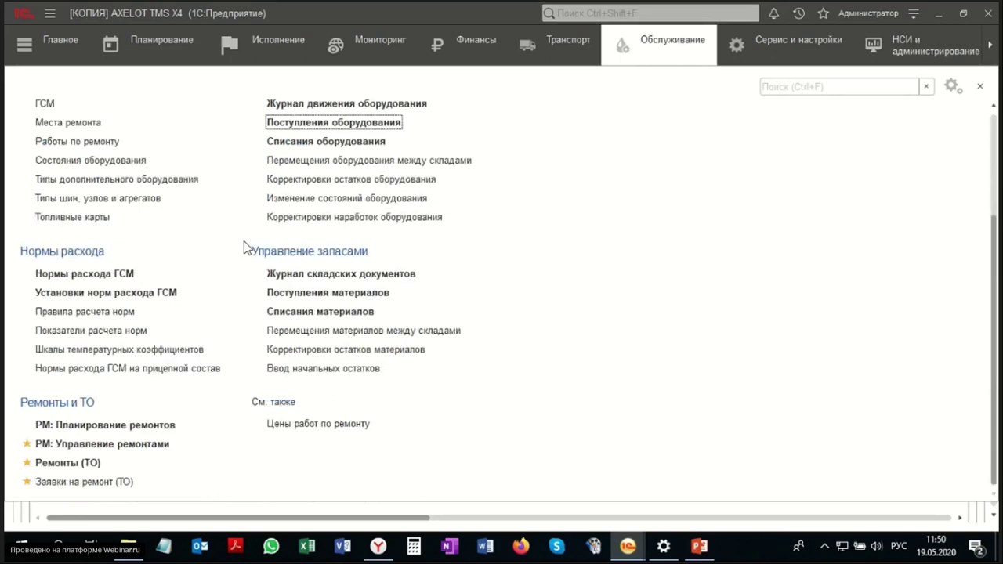
left_click(65, 482)
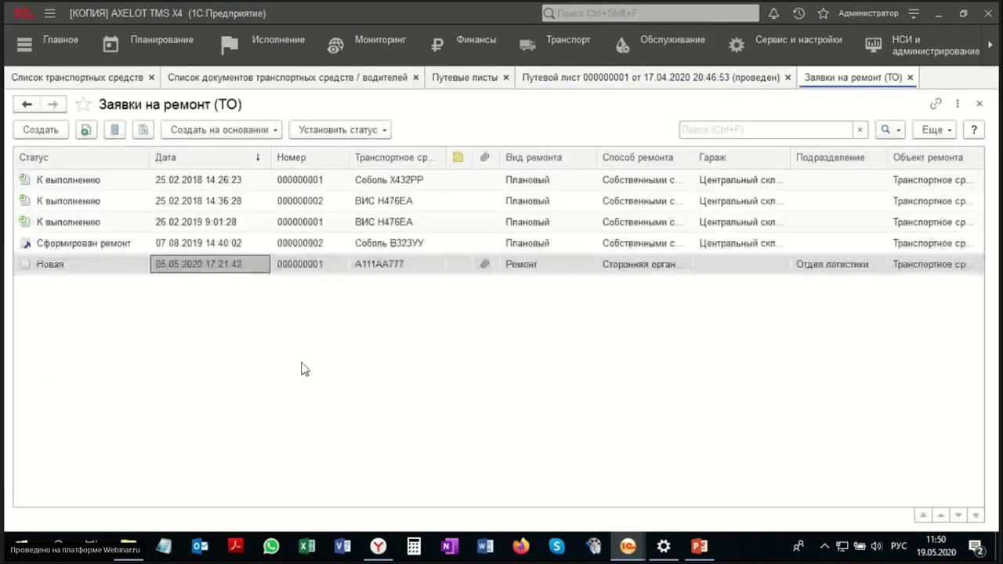
left_click(396, 270)
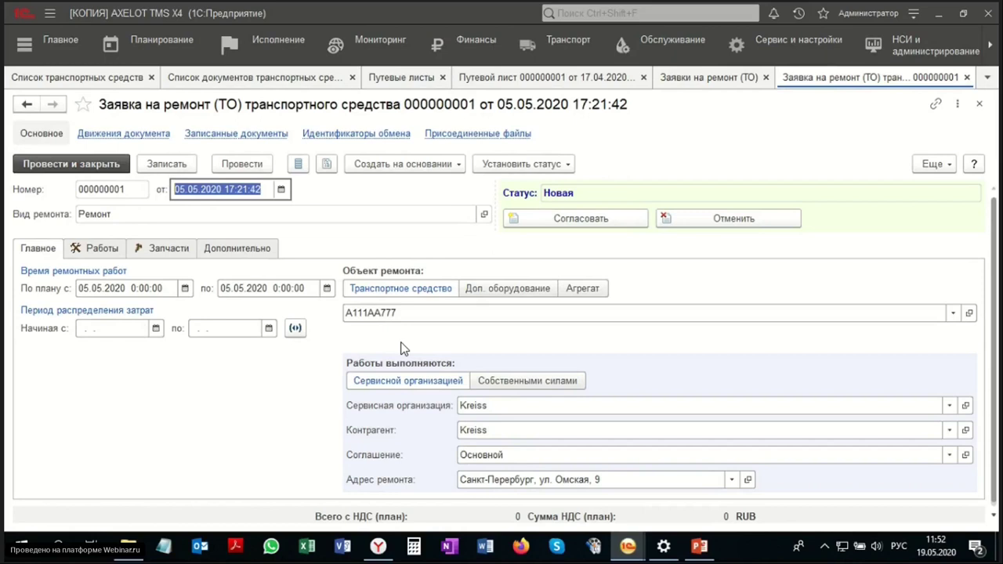
- Examine the repair request's options for who performs the work, its works, spare parts and attached files
left_click(521, 383)
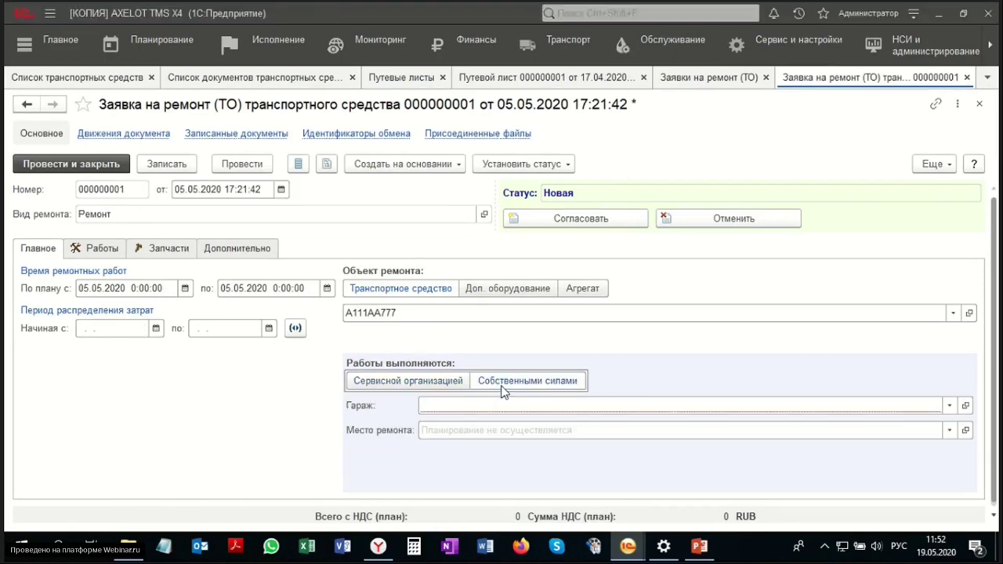
left_click(413, 386)
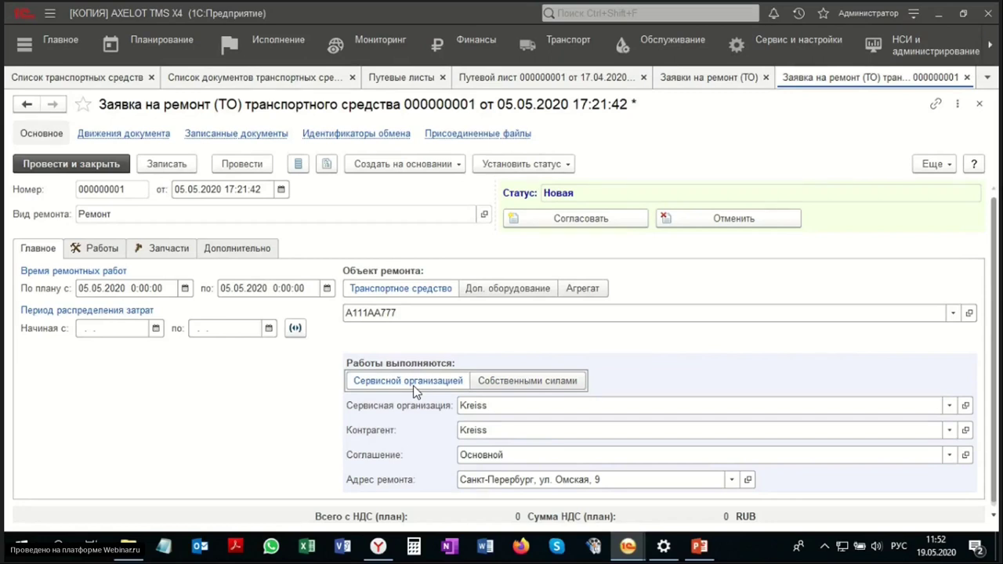
left_click(108, 249)
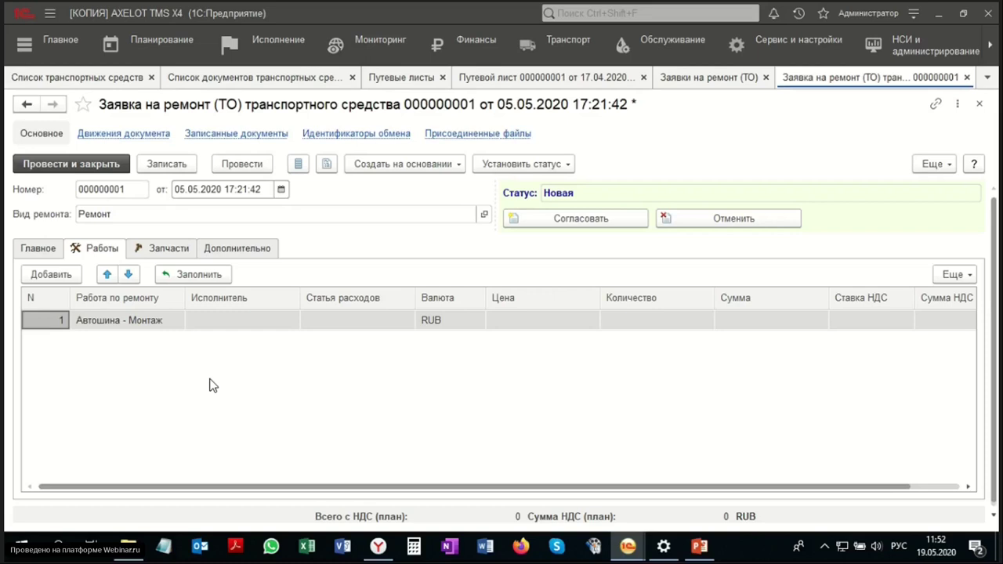
left_click(171, 248)
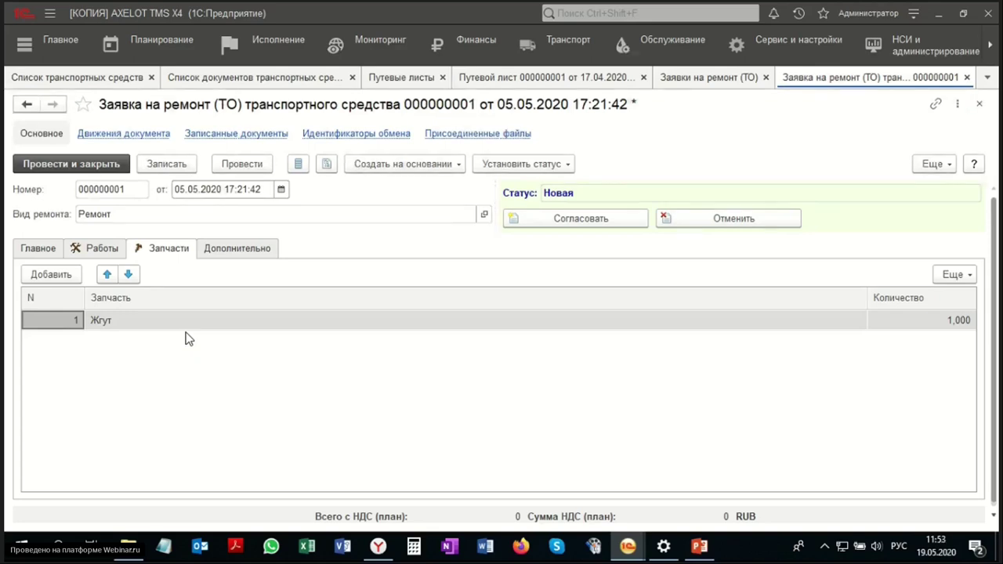
left_click(458, 133)
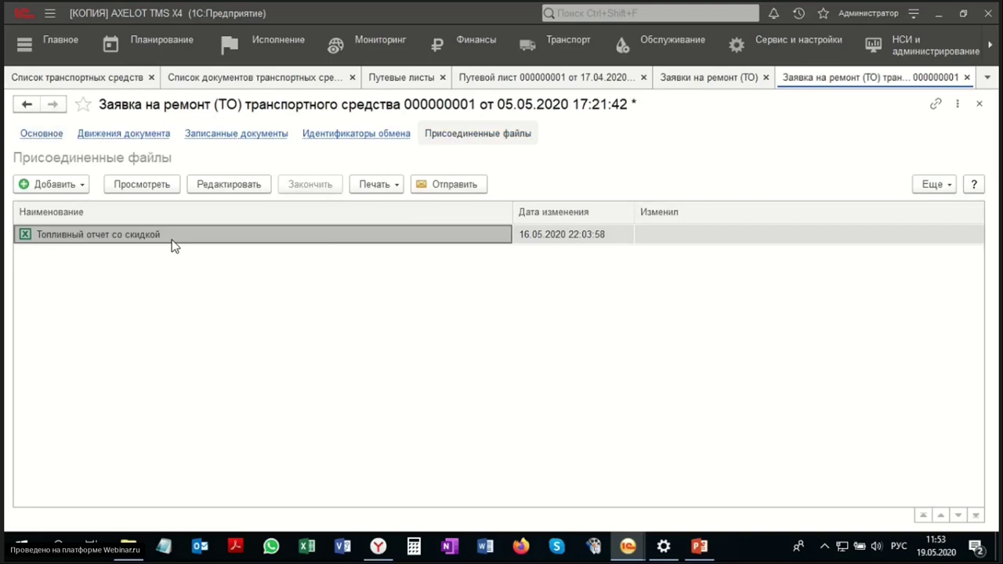
left_click(48, 134)
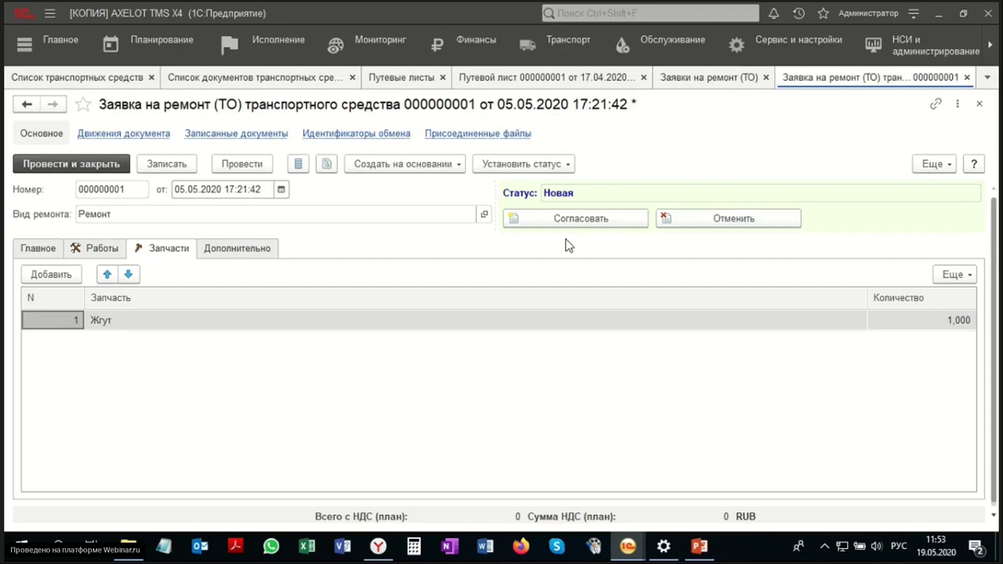
- Approve the repair request for A111AA777, advance its status to К выполнению, and close it
left_click(593, 221)
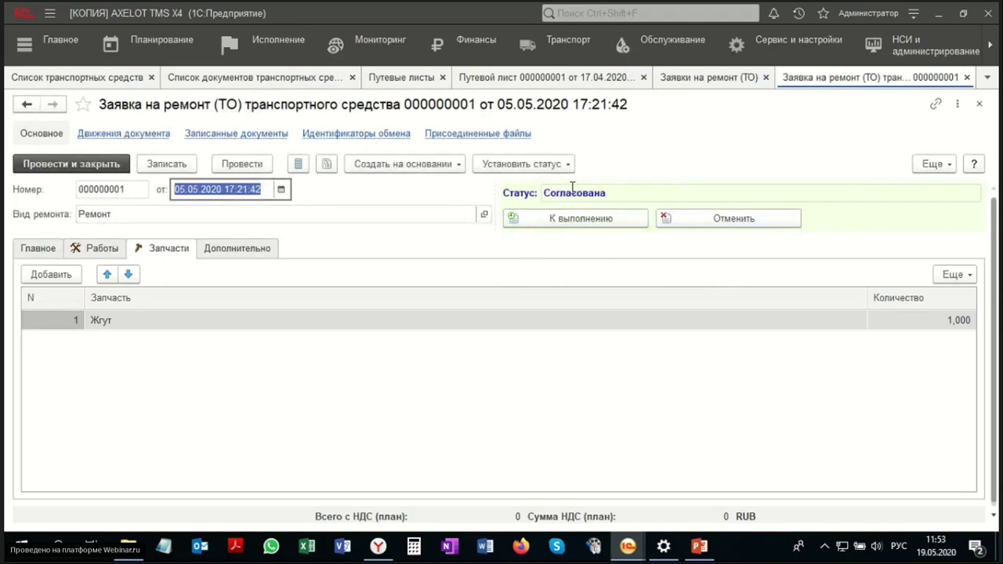
left_click(546, 195)
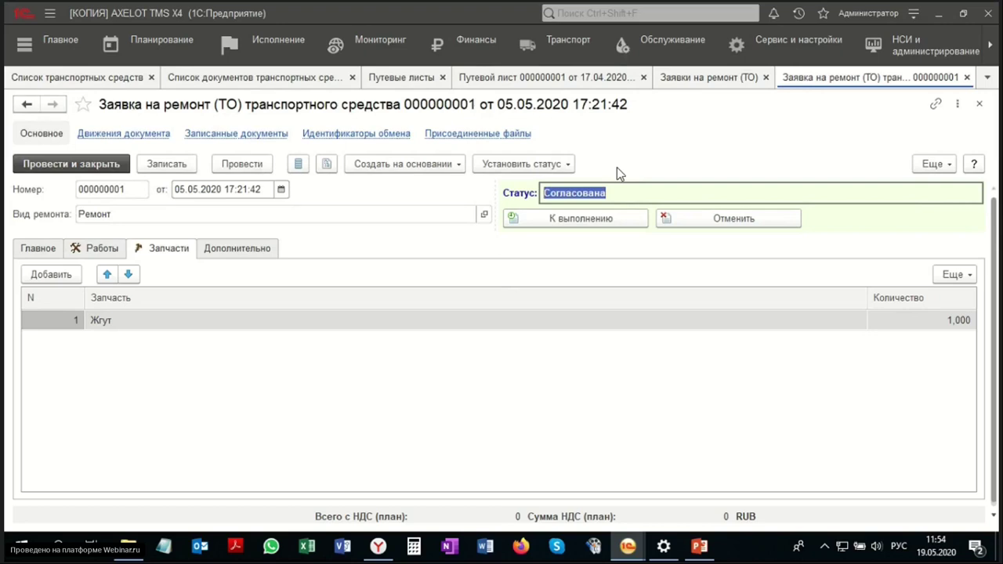
left_click(587, 222)
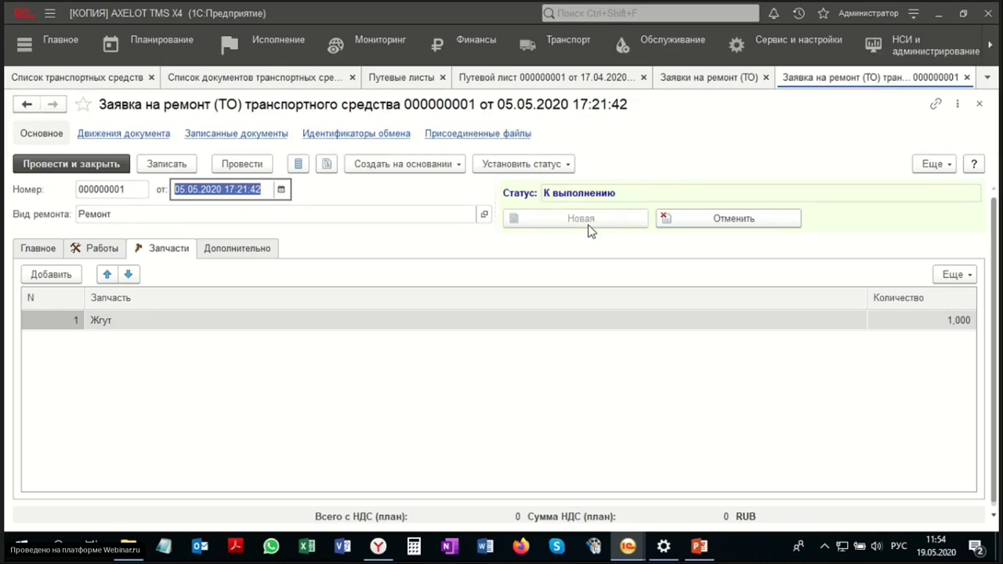
left_click(967, 78)
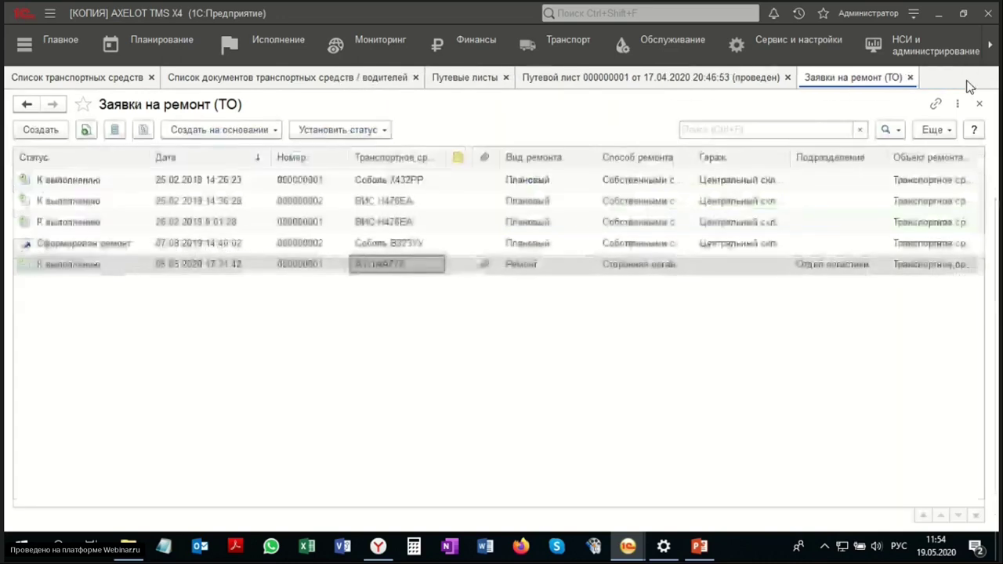
- Open the Ремонты (ТО) list from the maintenance section
left_click(643, 47)
scroll(201, 381, "down", 1)
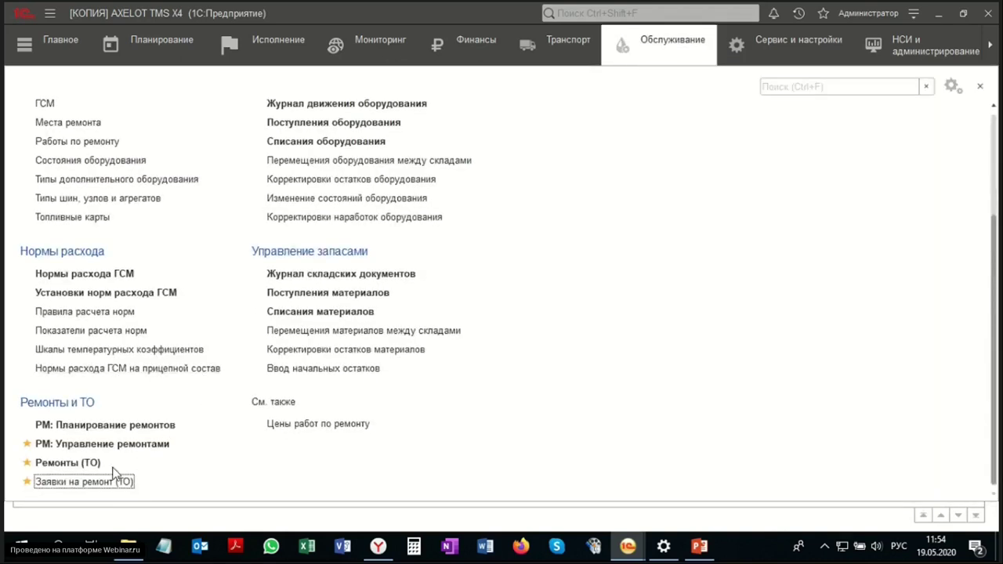
left_click(80, 468)
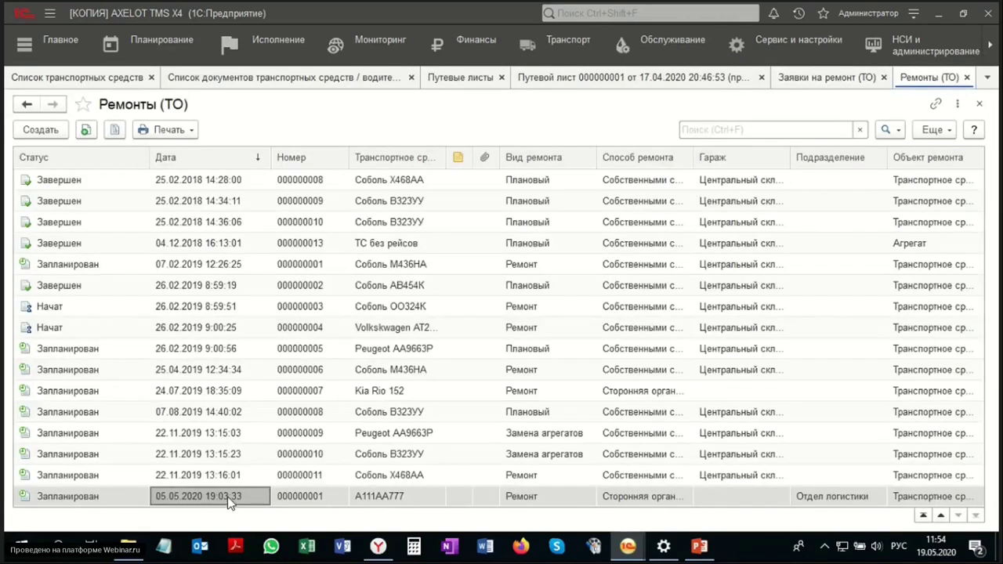
- Open the 05.05.2020 planned repair document for vehicle A111AA777 and start the repair
double_click(227, 496)
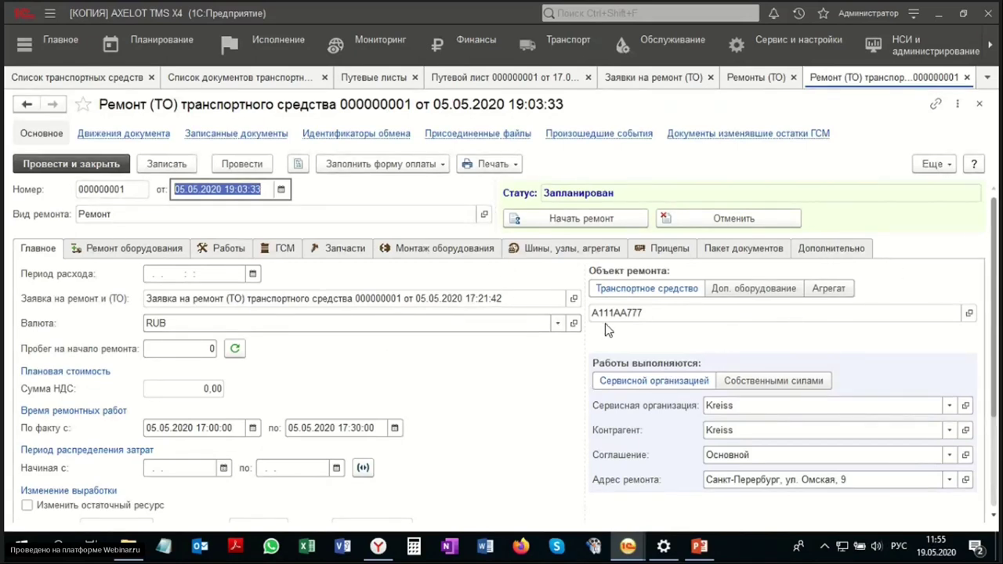
mouse_move(624, 307)
left_click(211, 427)
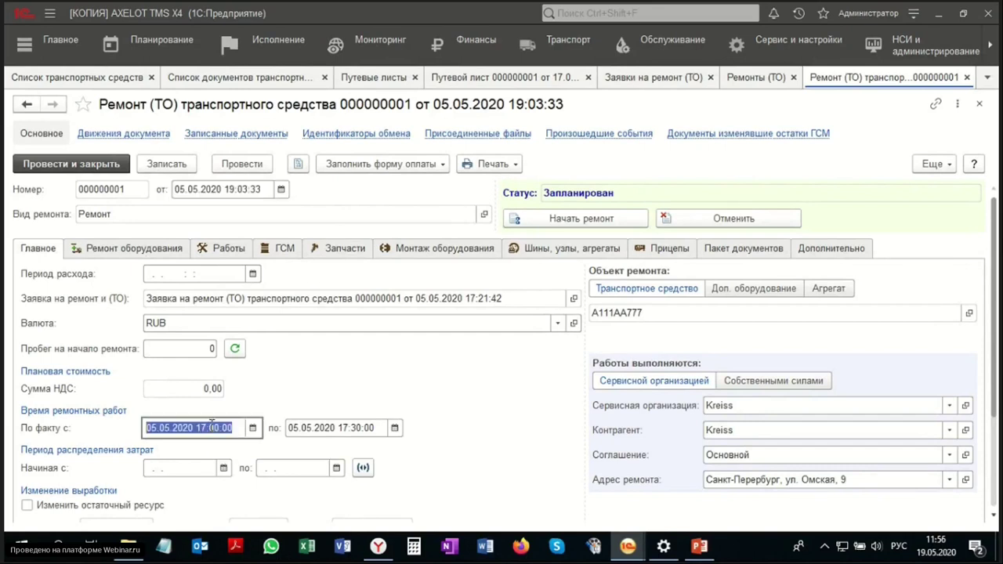
left_click(566, 220)
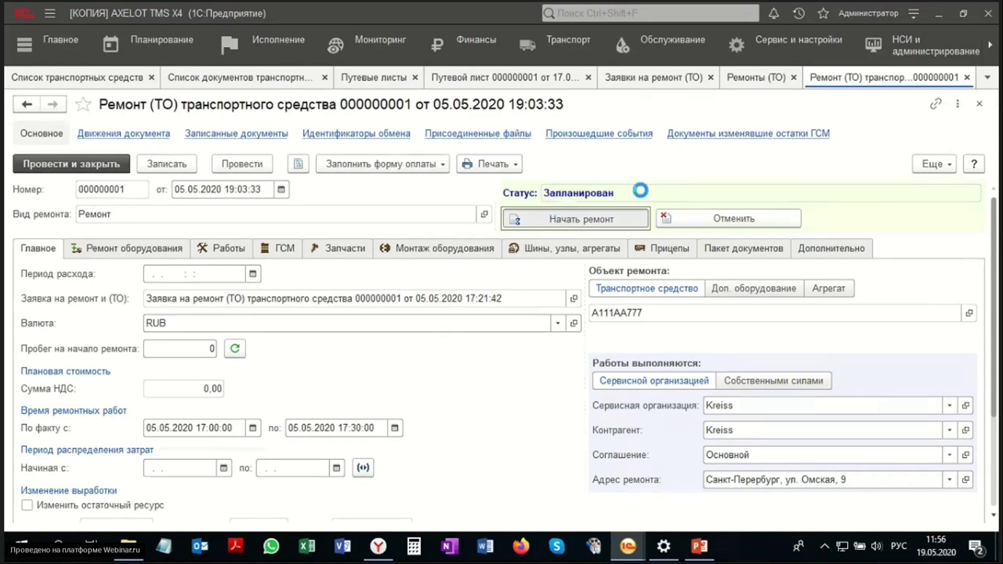
left_click(602, 195)
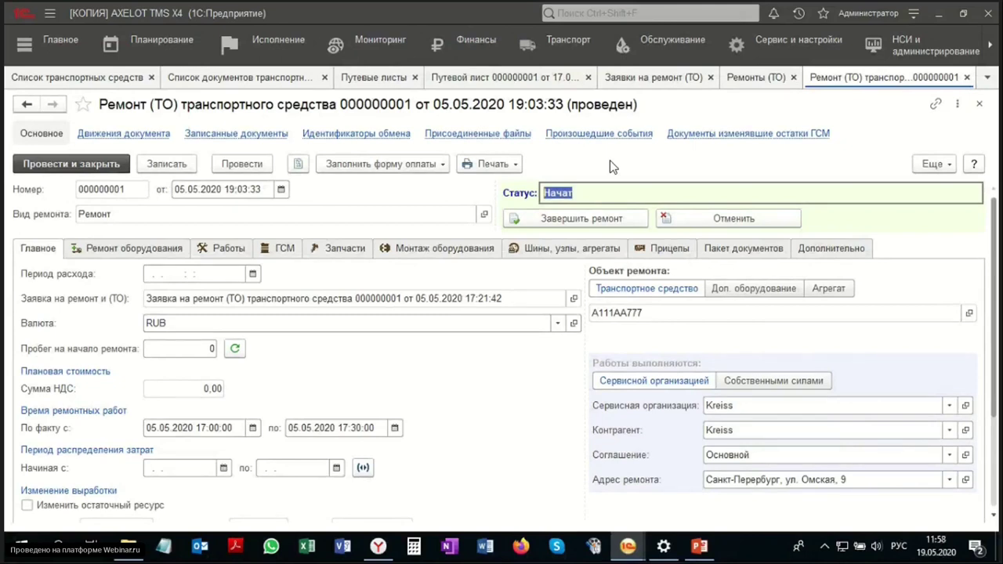
- Examine the repair's works, its own and purchased spare parts, and its own and purchased tyres, including the unit selection options
left_click(234, 248)
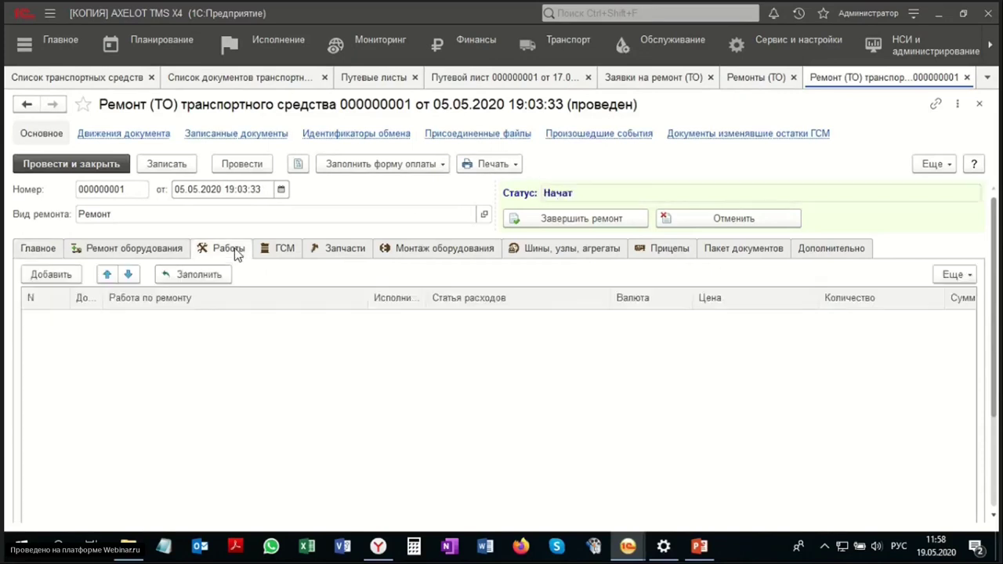
scroll(421, 354, "up", 1)
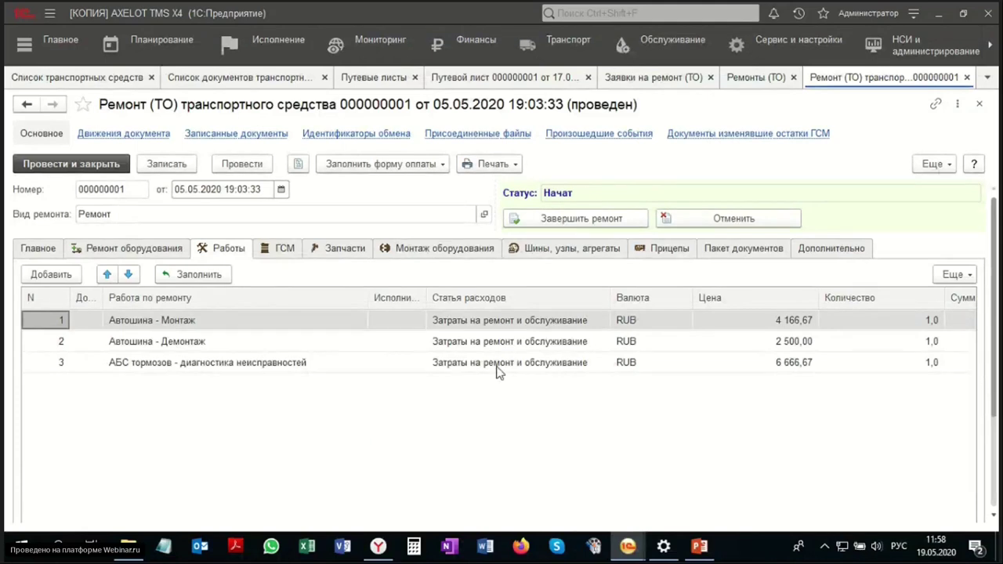
left_click(343, 249)
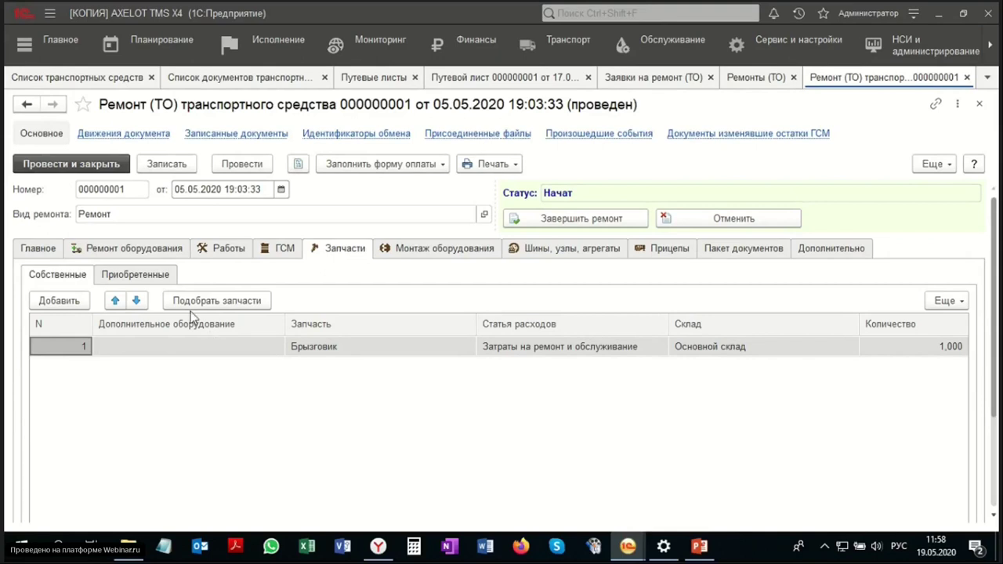
left_click(168, 280)
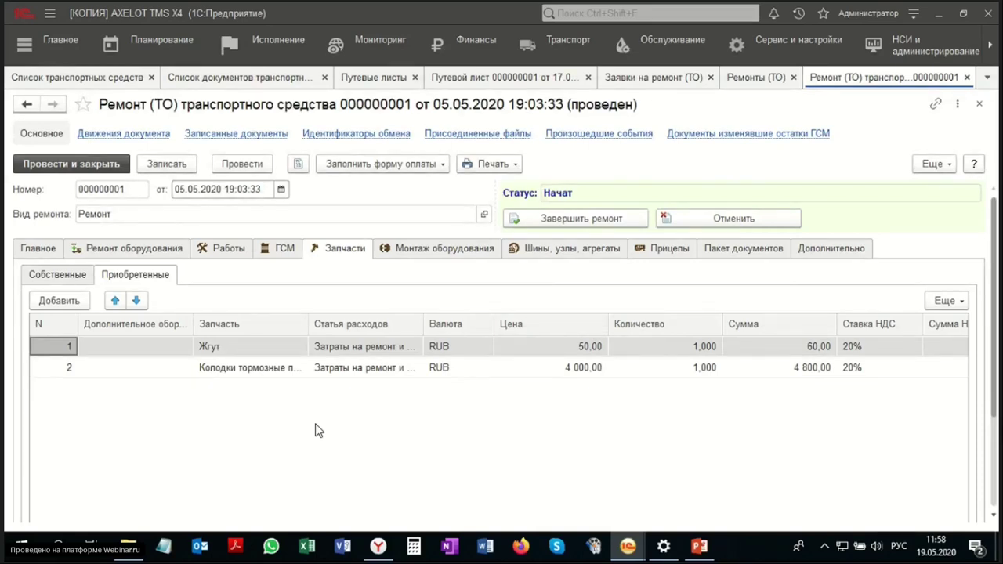
left_click(560, 251)
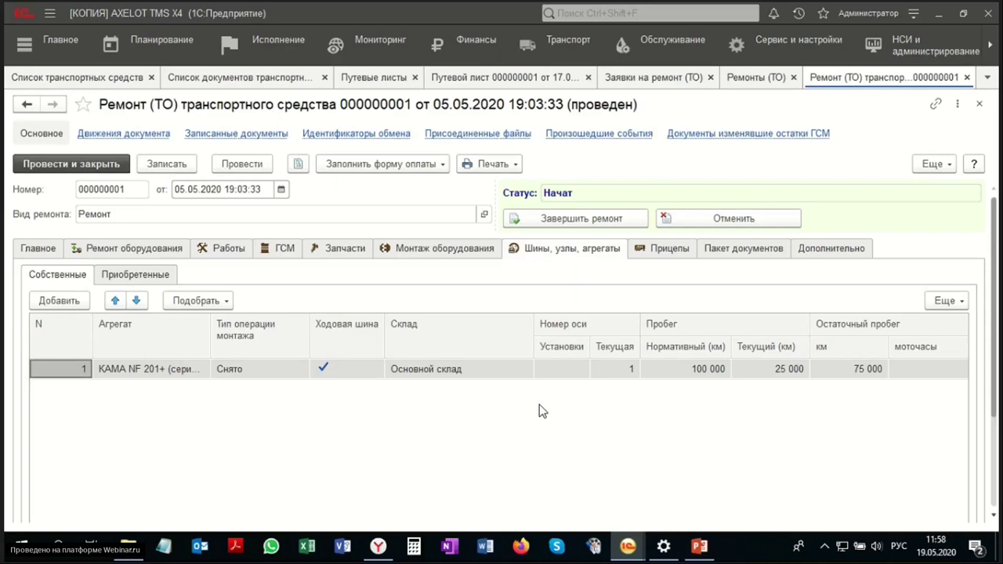
left_click(196, 301)
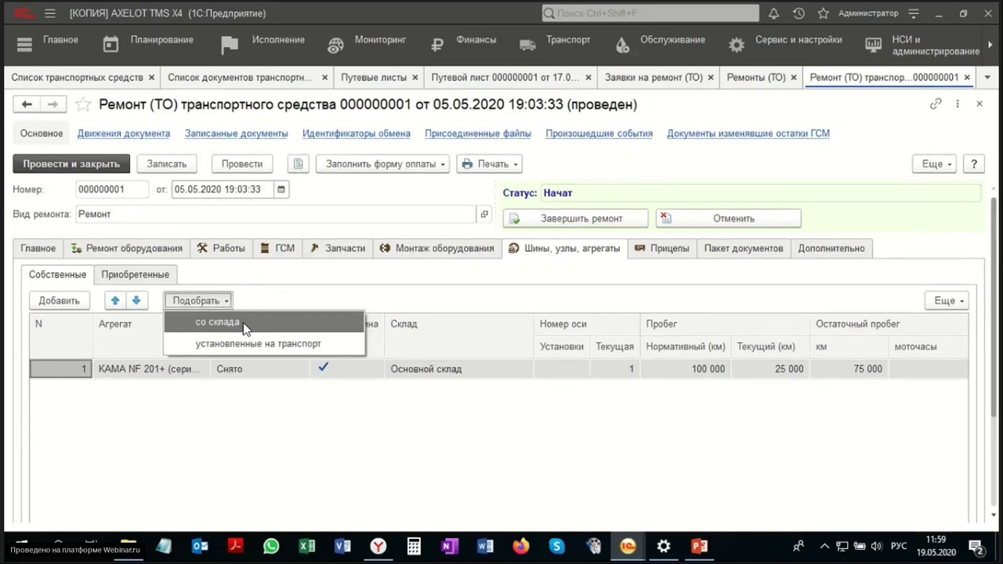
left_click(150, 276)
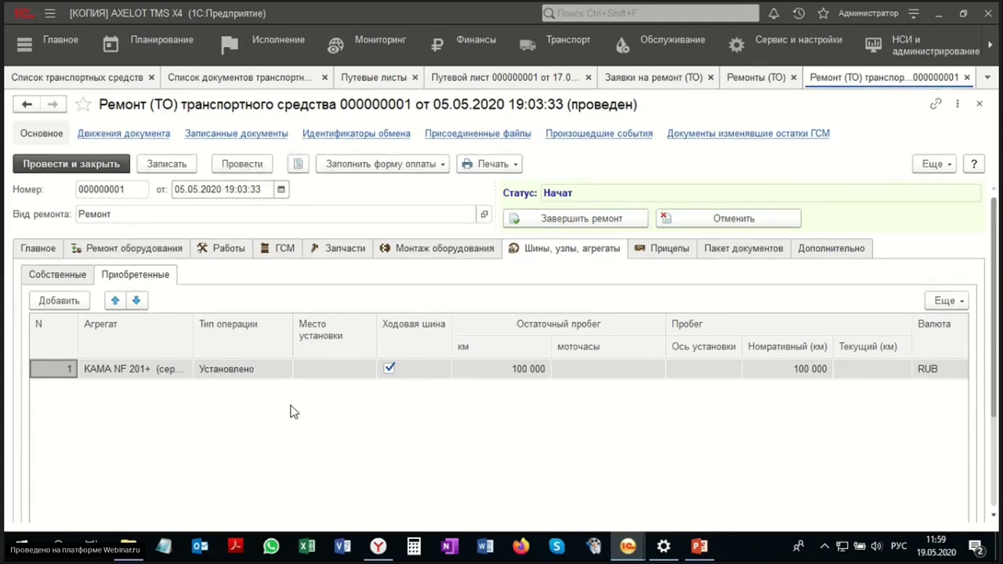
- Check the actual repair work times in the main data and complete the repair for A111AA777
left_click(37, 249)
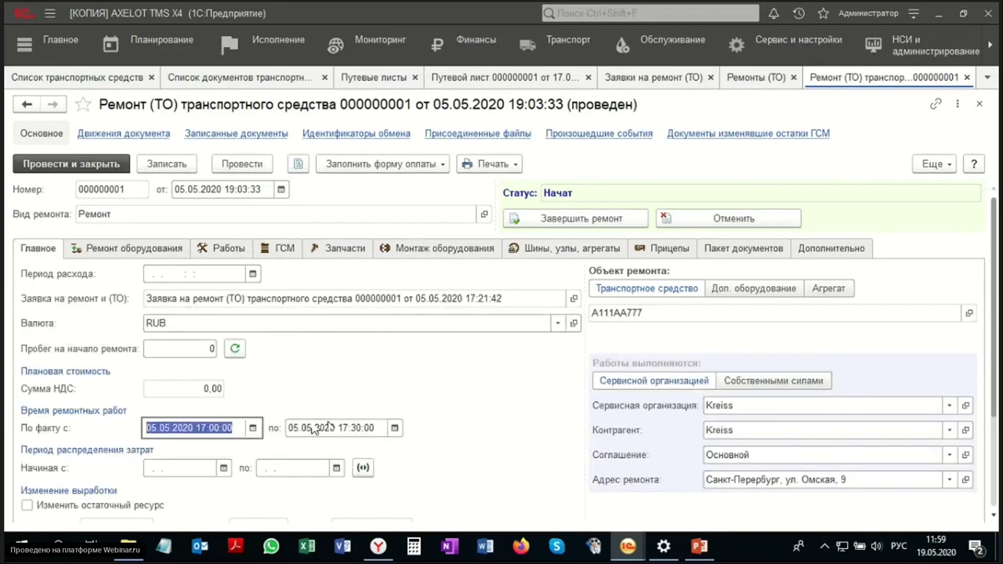
scroll(406, 413, "down", 3)
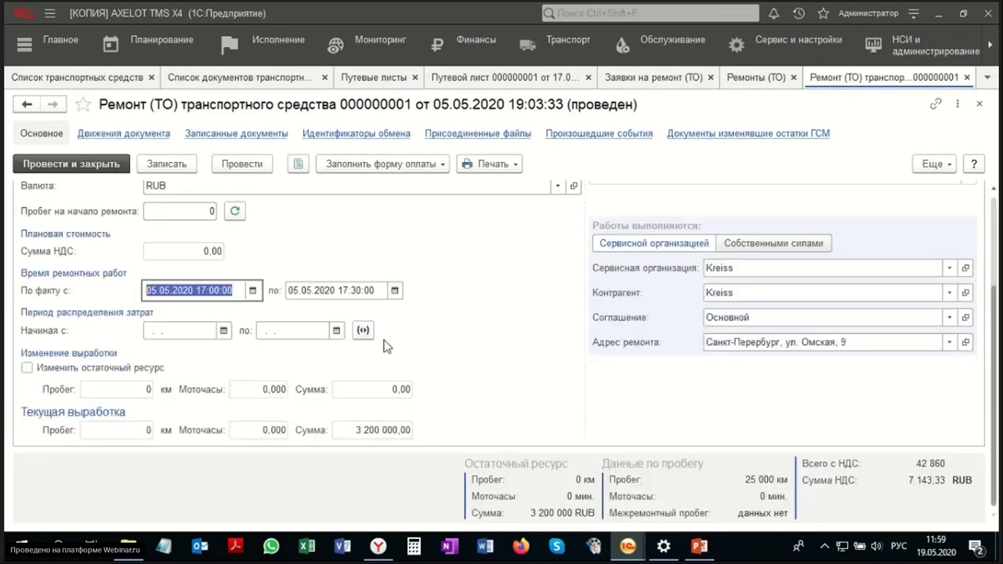
left_click(374, 298)
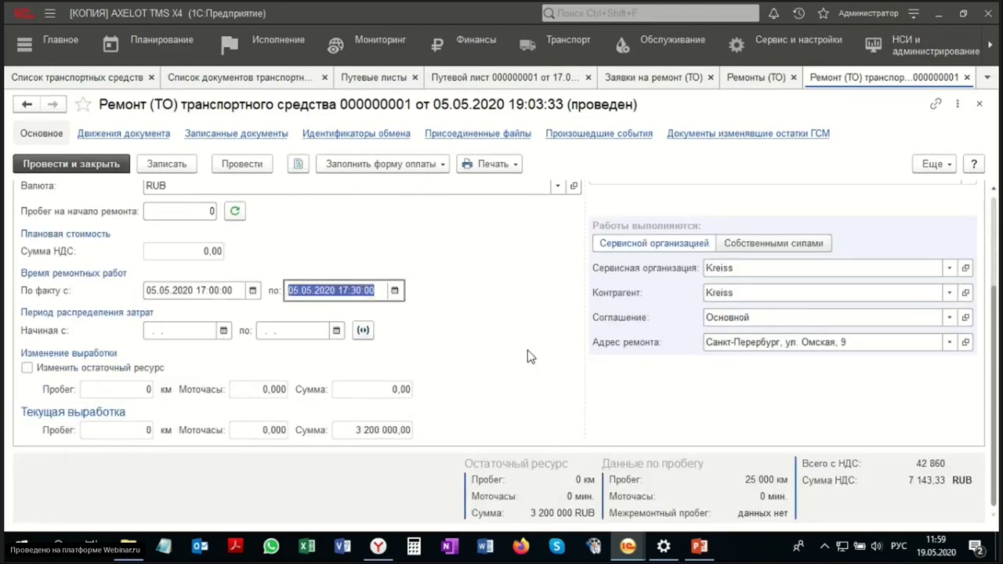
scroll(527, 349, "up", 3)
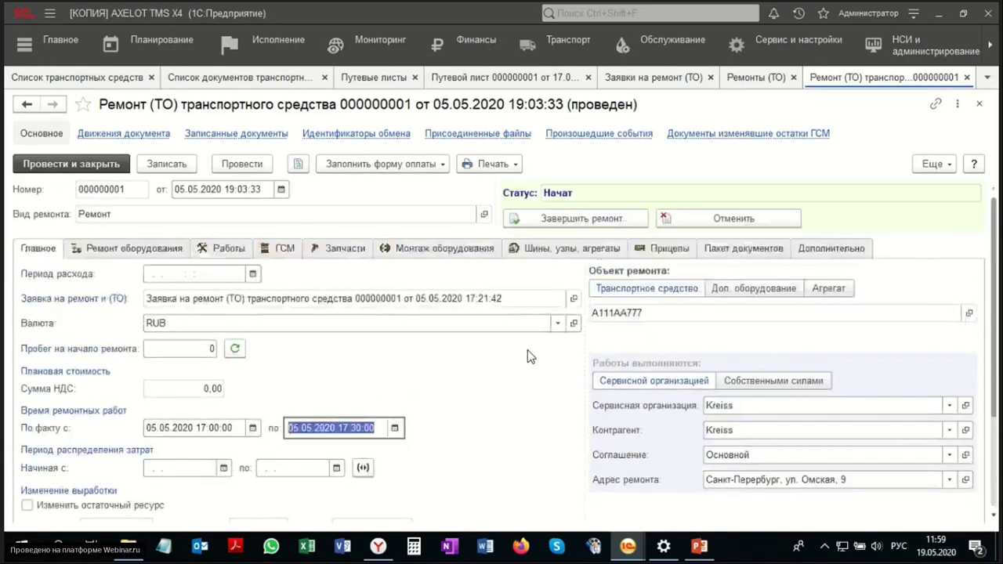
left_click(561, 220)
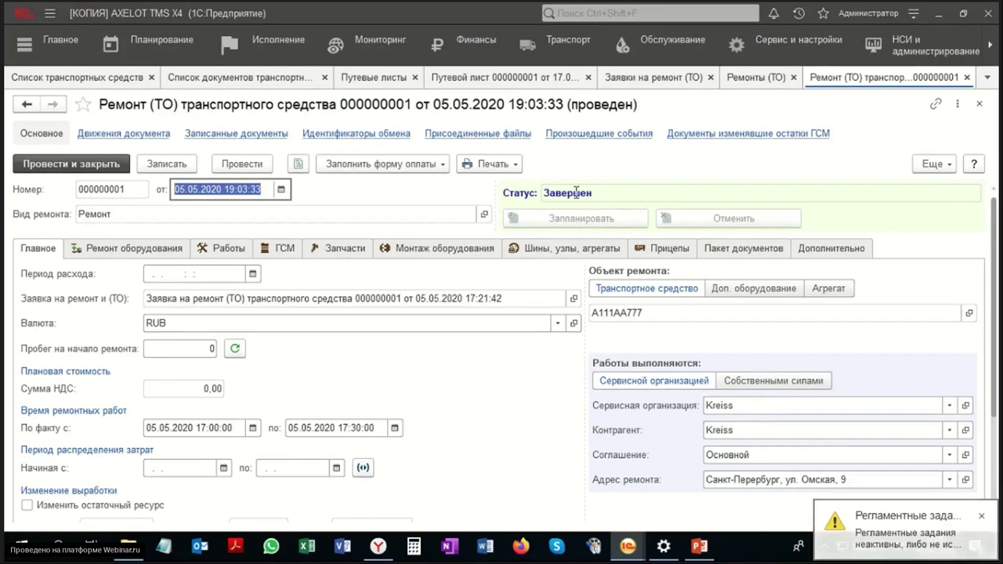
left_click(517, 198)
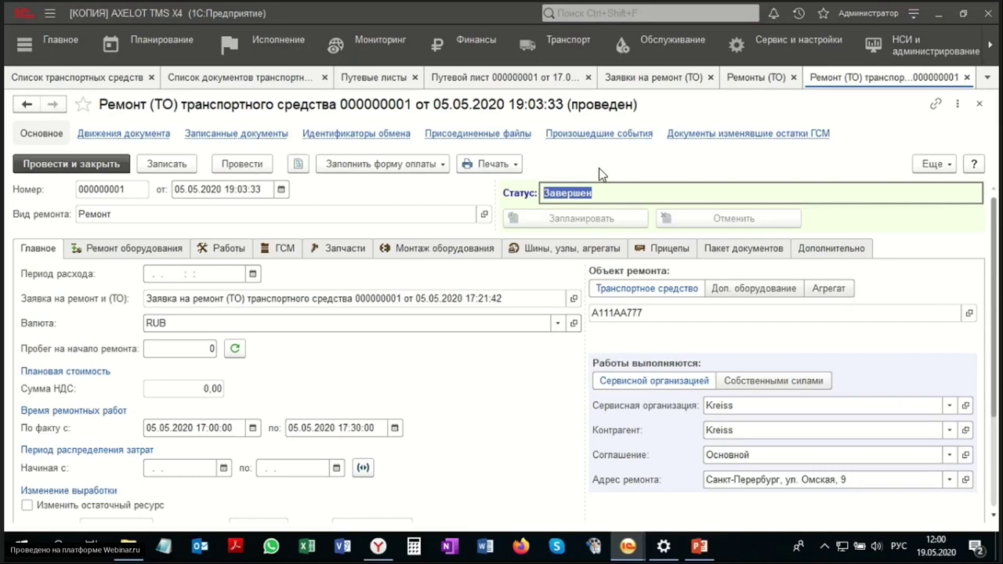
- Review the options for adding attached files to the repair document, return to its main data and close it
left_click(506, 133)
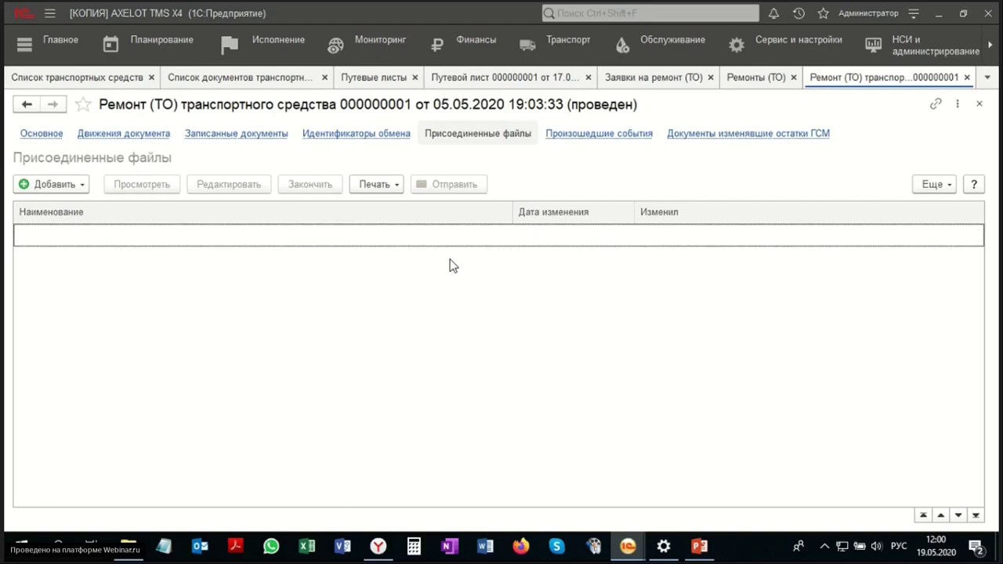
left_click(82, 184)
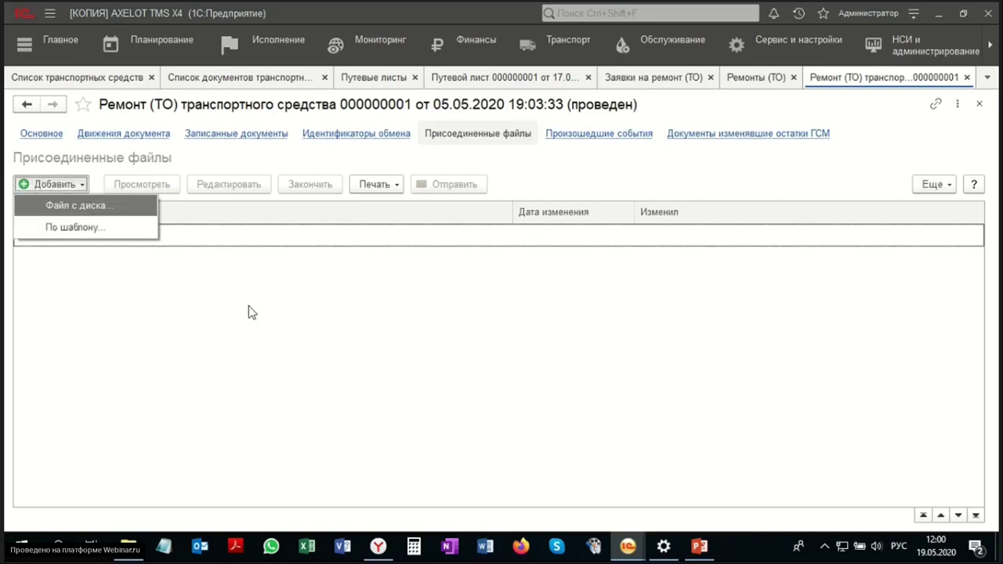
left_click(436, 319)
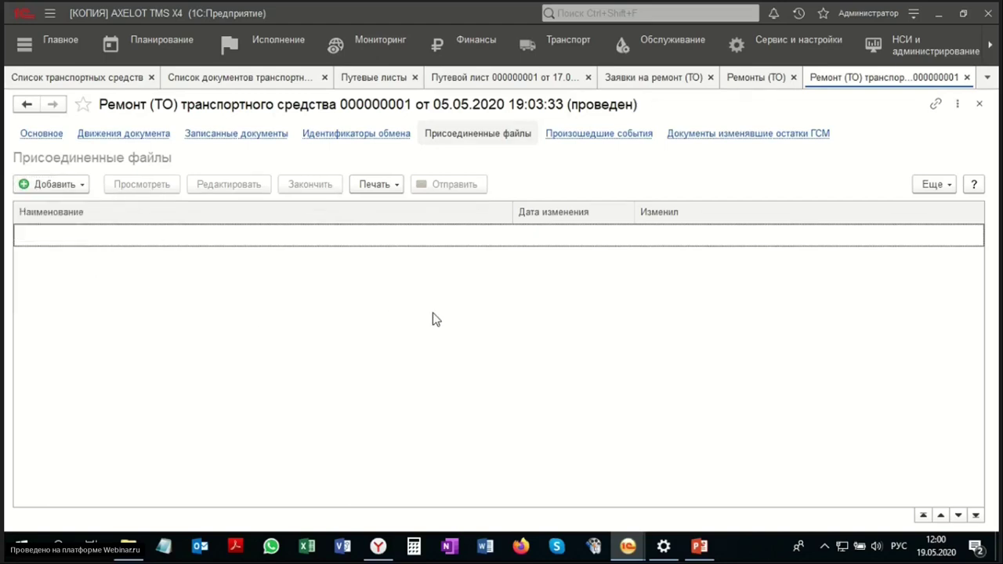
left_click(54, 136)
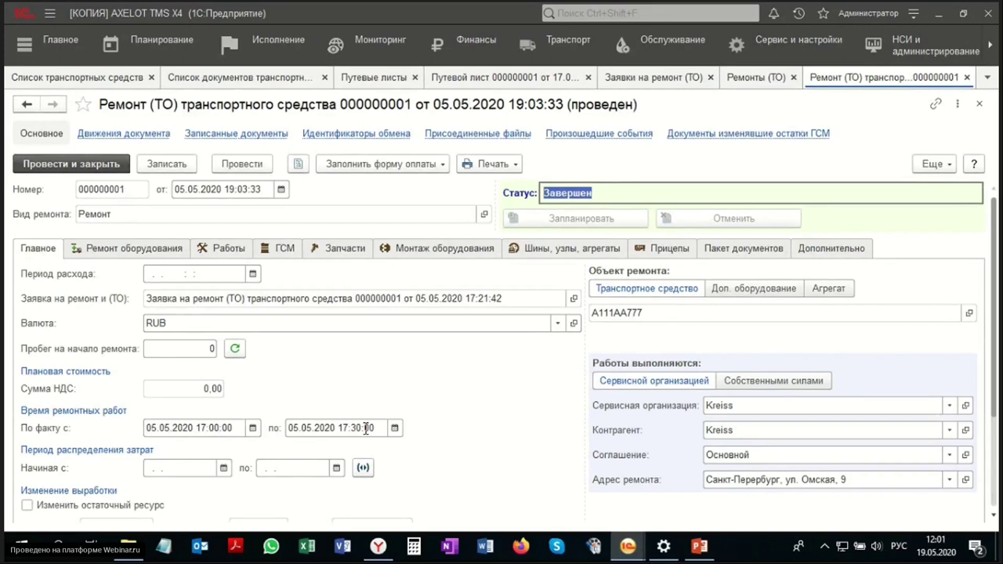
left_click(967, 77)
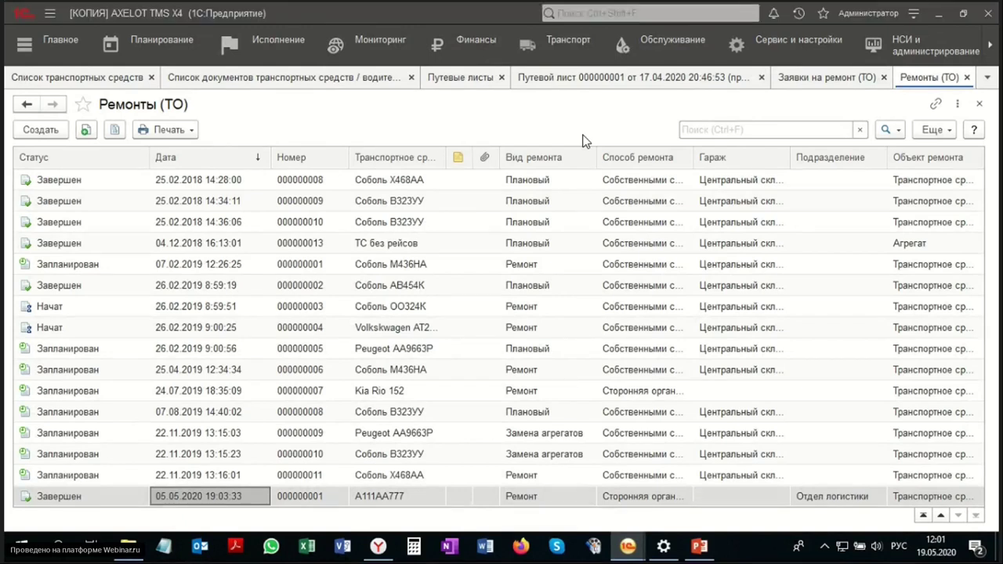
- Generate the Остатки и обороты материалов на складах report from the maintenance reports for 01.05.2020 – 31.05.2020
left_click(667, 40)
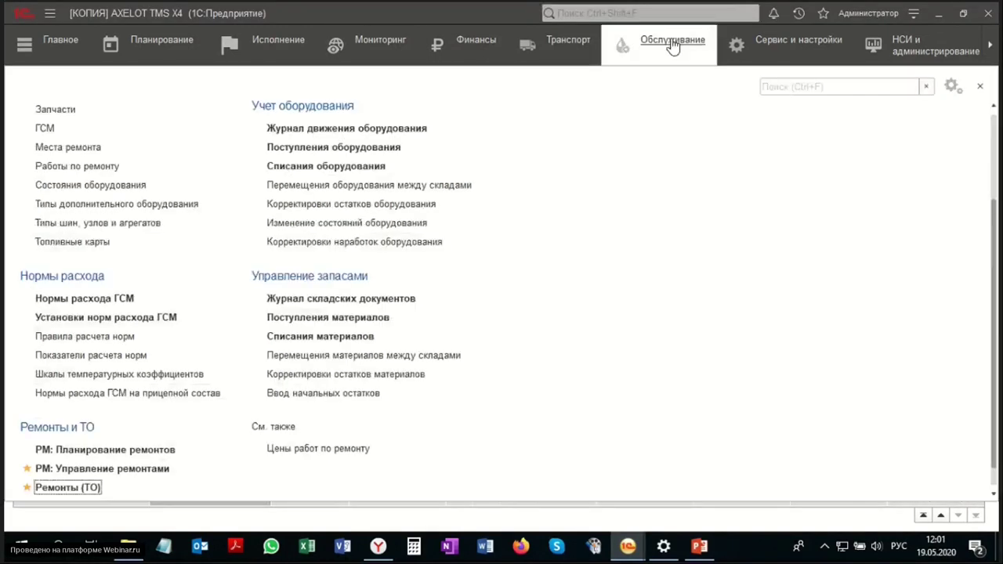
scroll(611, 181, "up", 3)
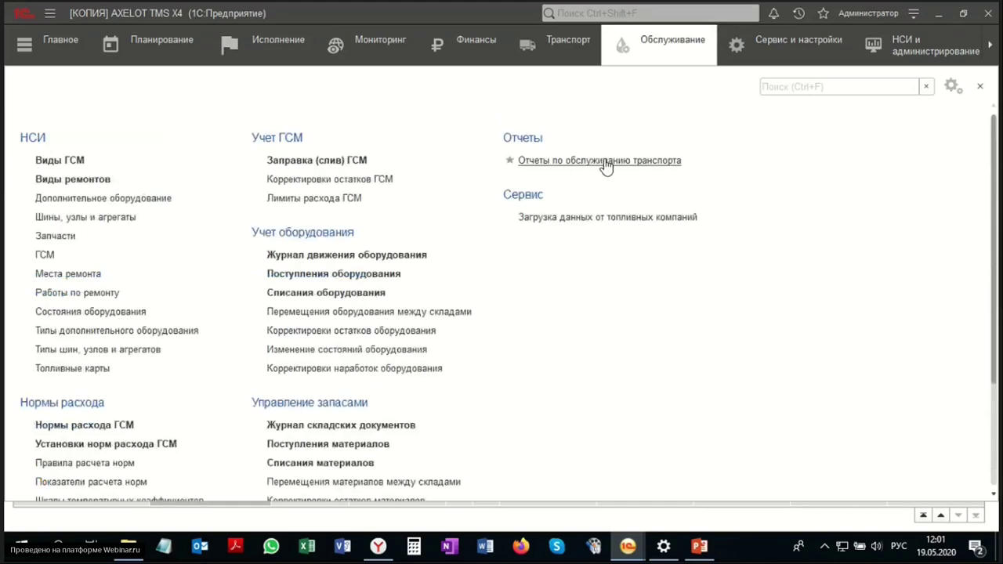
left_click(613, 160)
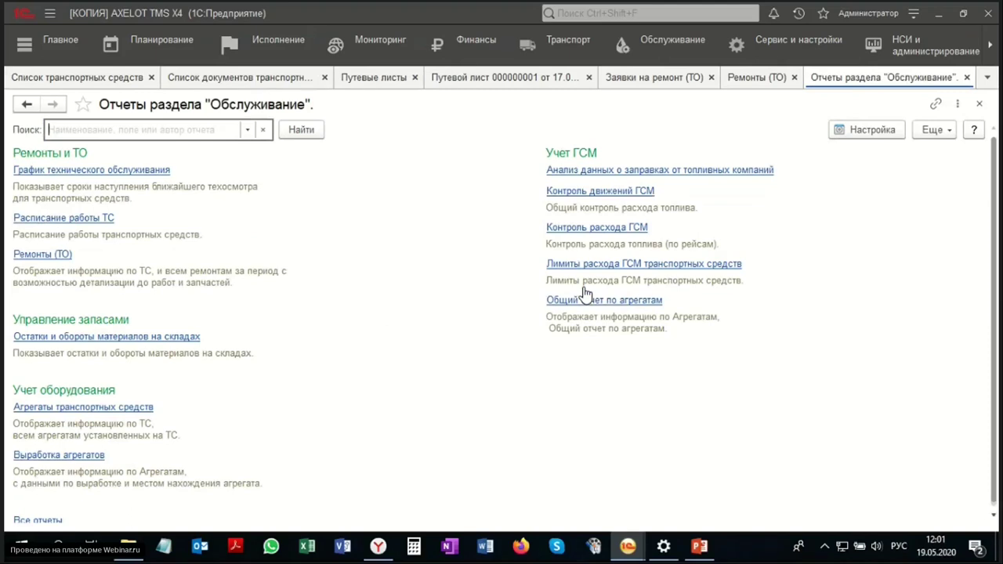
left_click(115, 339)
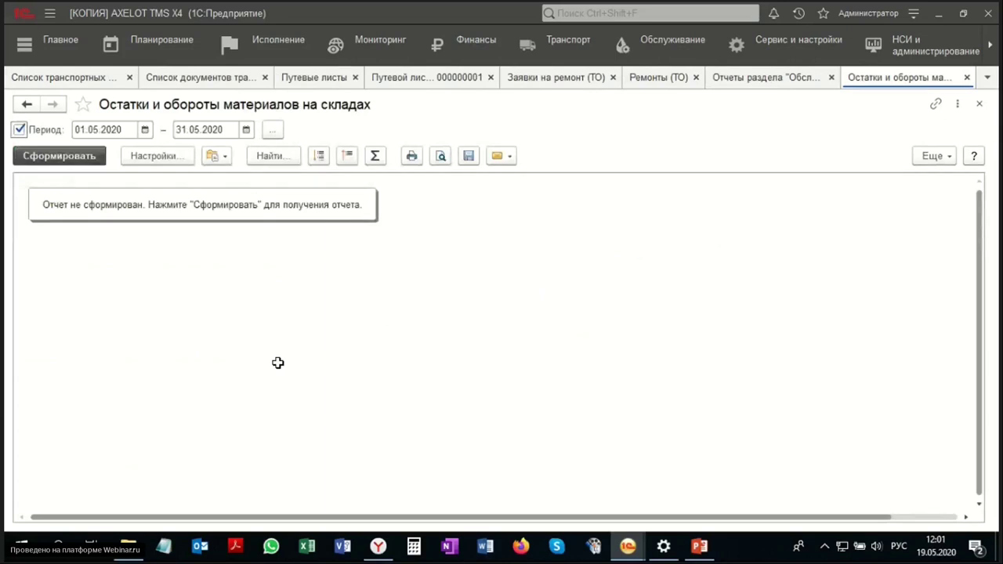
left_click(53, 157)
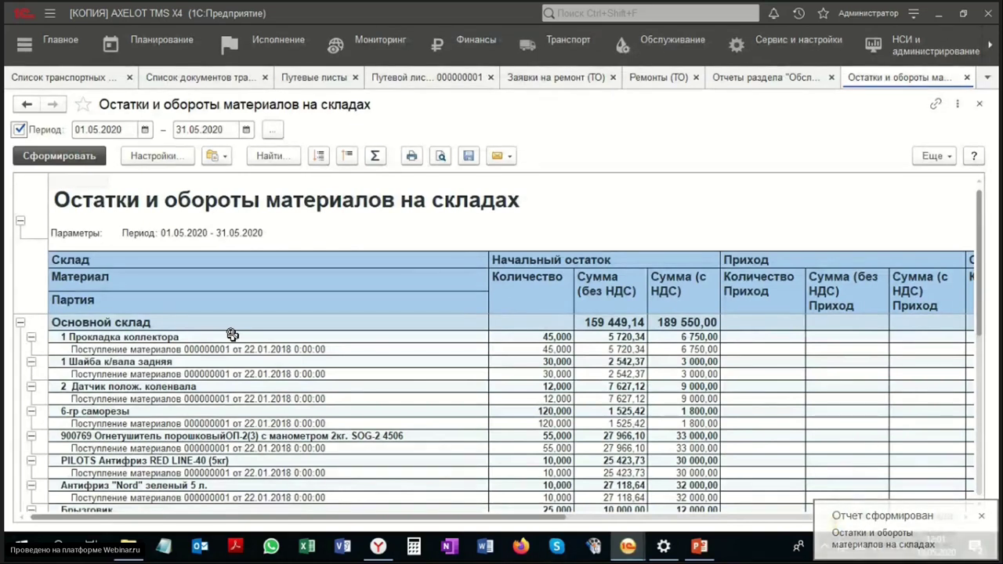
- Examine the material receipts, expenses and closing balance totals in the warehouse report, and close the report
scroll(232, 335, "down", 2)
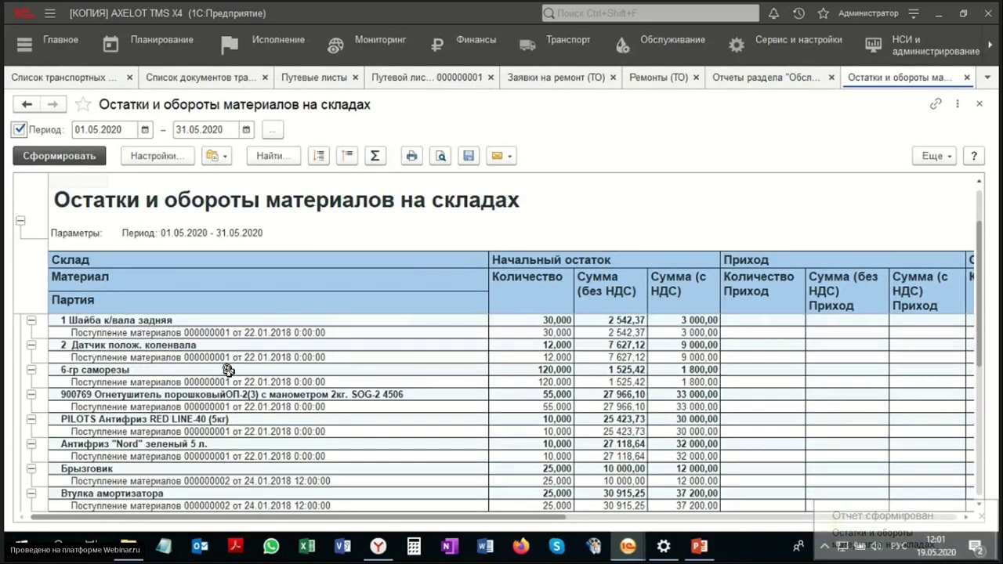
scroll(226, 359, "down", 3)
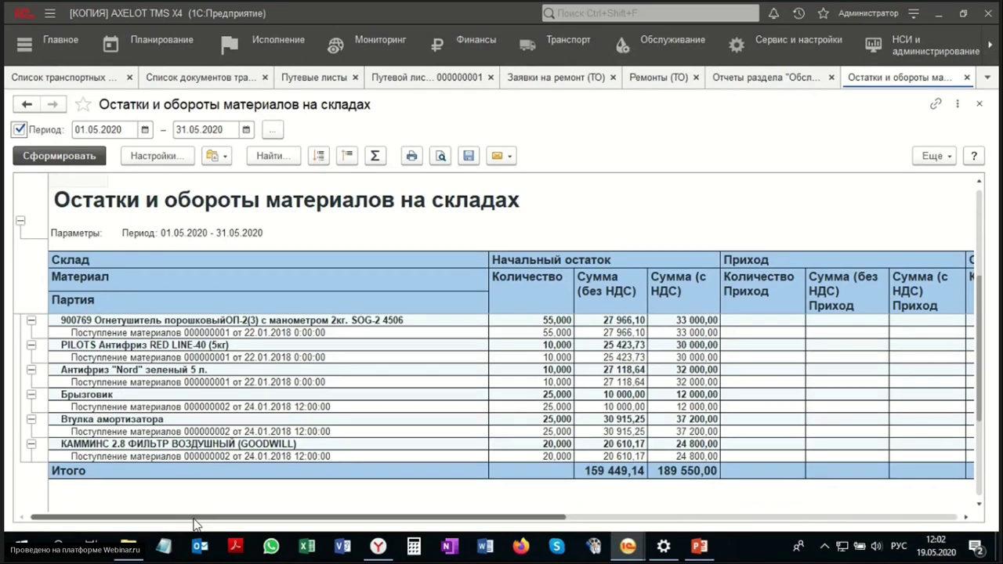
left_click_drag(196, 519, 588, 518)
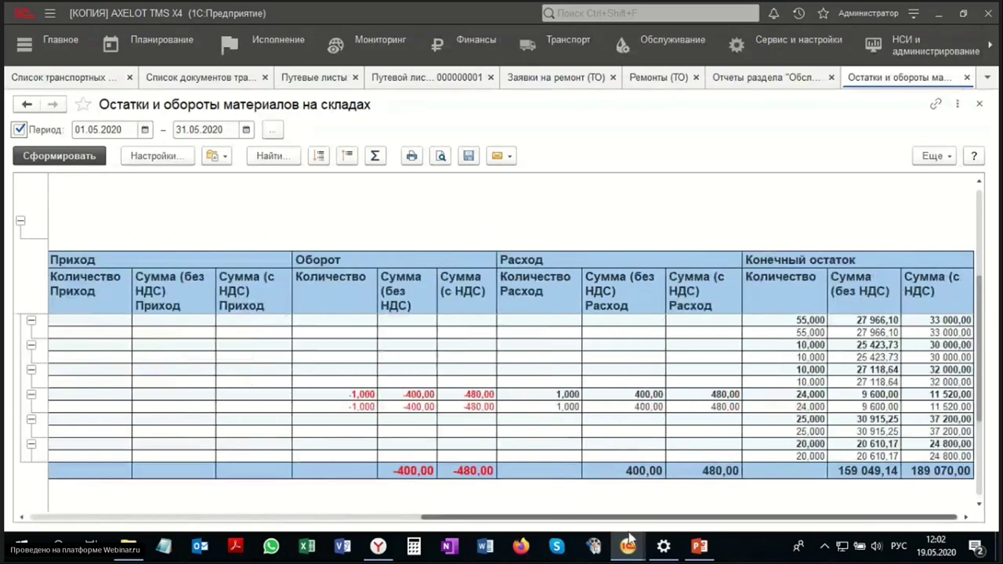
left_click_drag(889, 476, 919, 472)
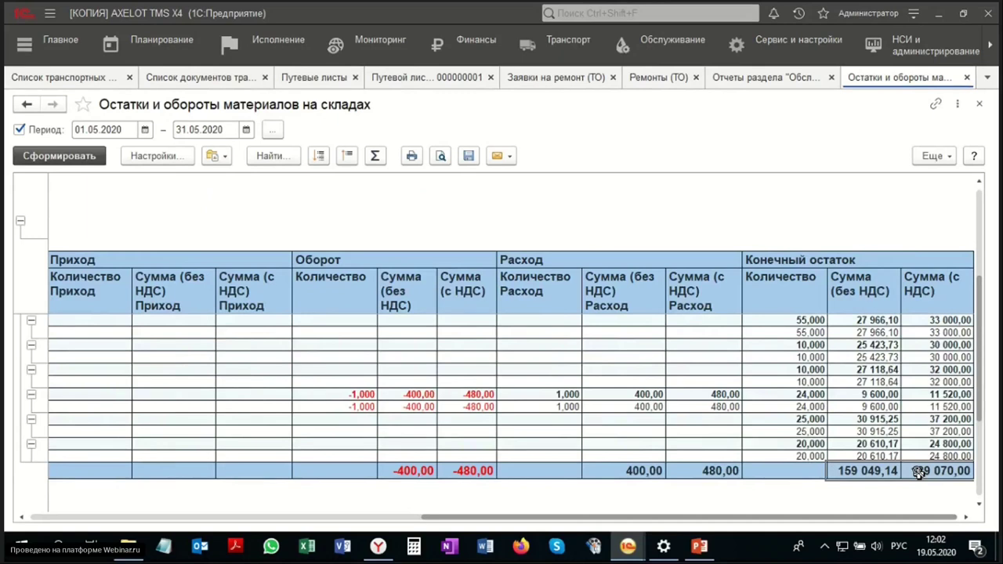
left_click(967, 77)
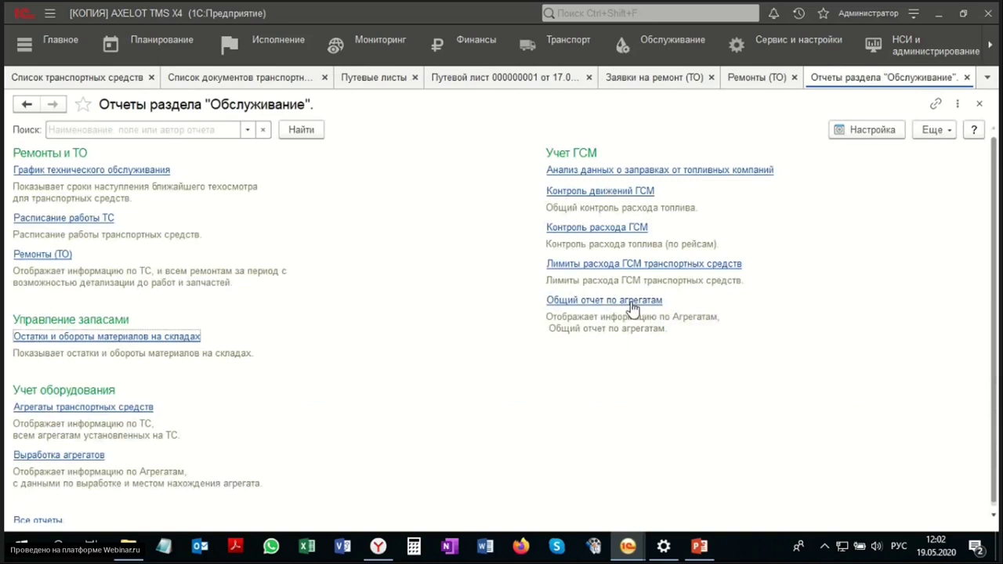
- Generate the Общий отчет по агрегатам with the period Начало завтрашнего дня and look through its listed units
left_click(631, 301)
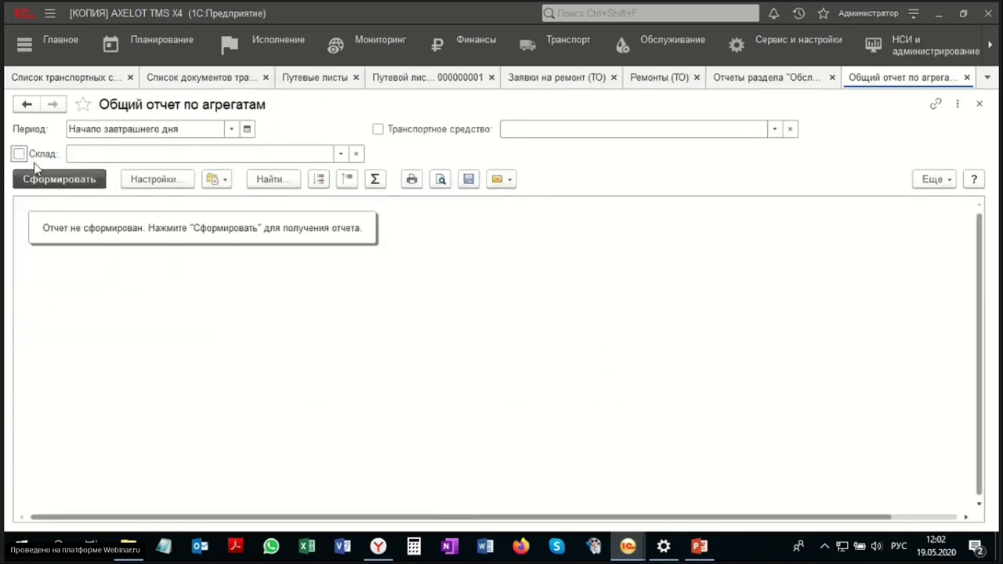
left_click(39, 182)
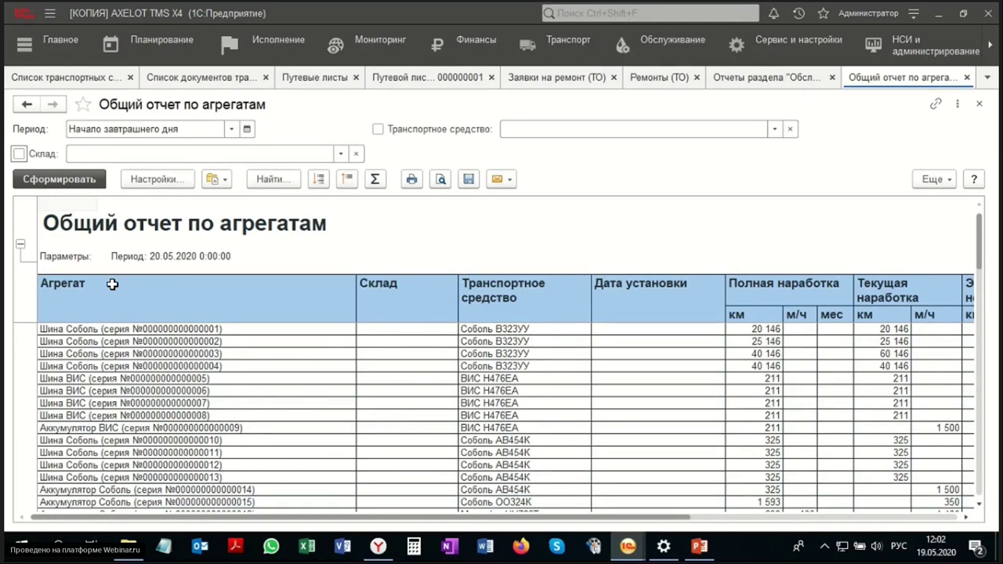
scroll(142, 348, "down", 10)
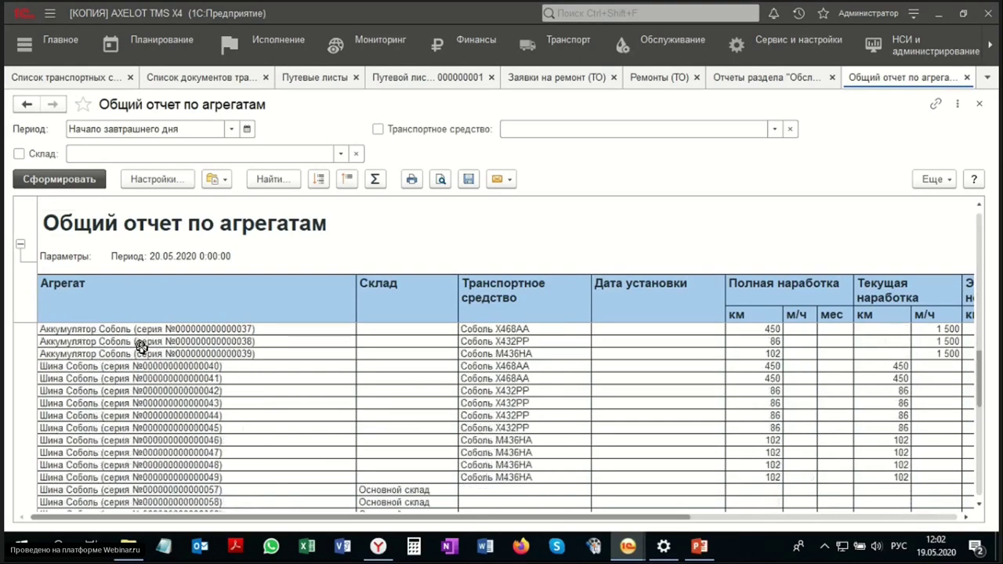
- Examine the full, current, normative and remaining operating-life columns for the units in Общий отчет по агрегатам, and close the report
scroll(110, 400, "down", 4)
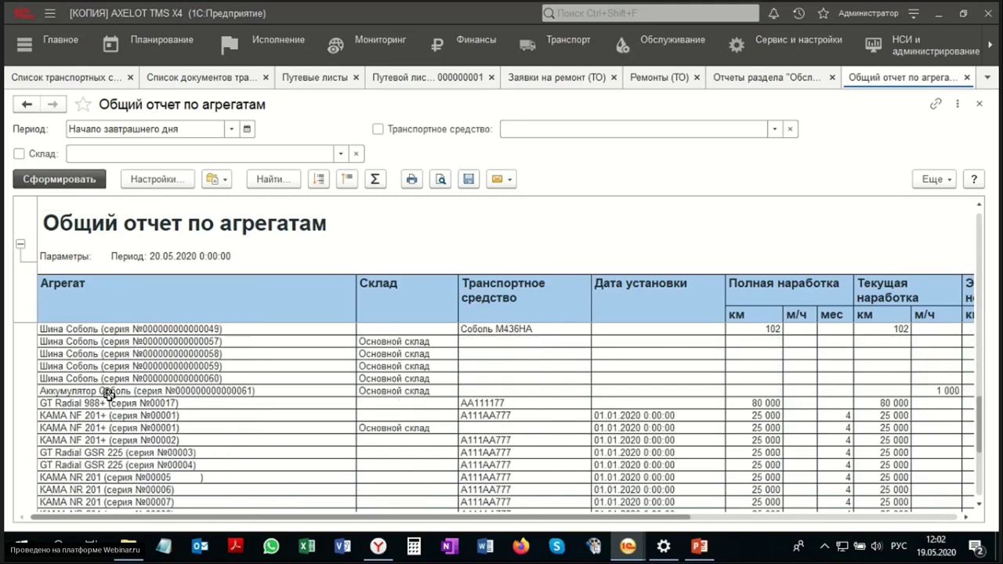
scroll(109, 396, "up", 13)
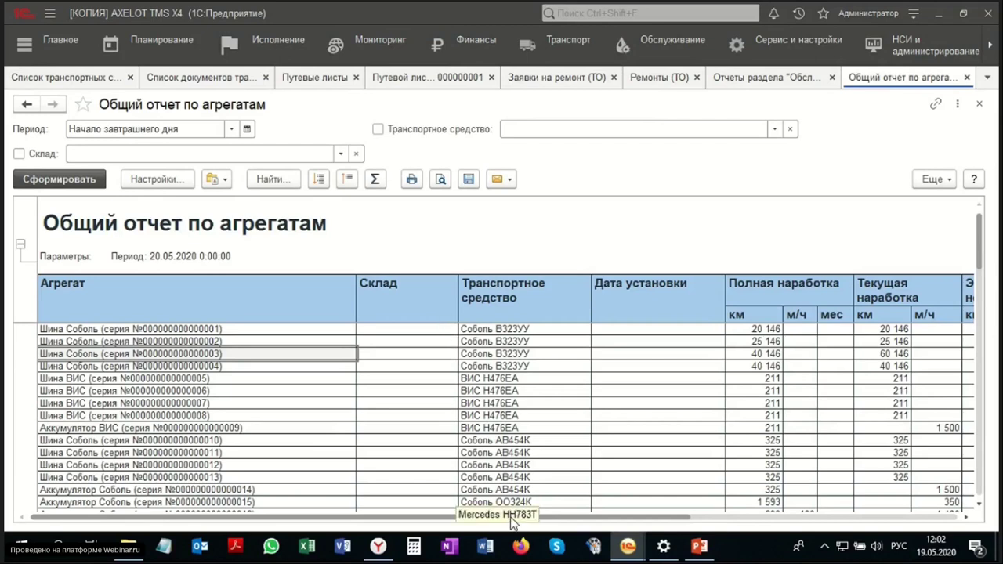
left_click_drag(538, 519, 882, 521)
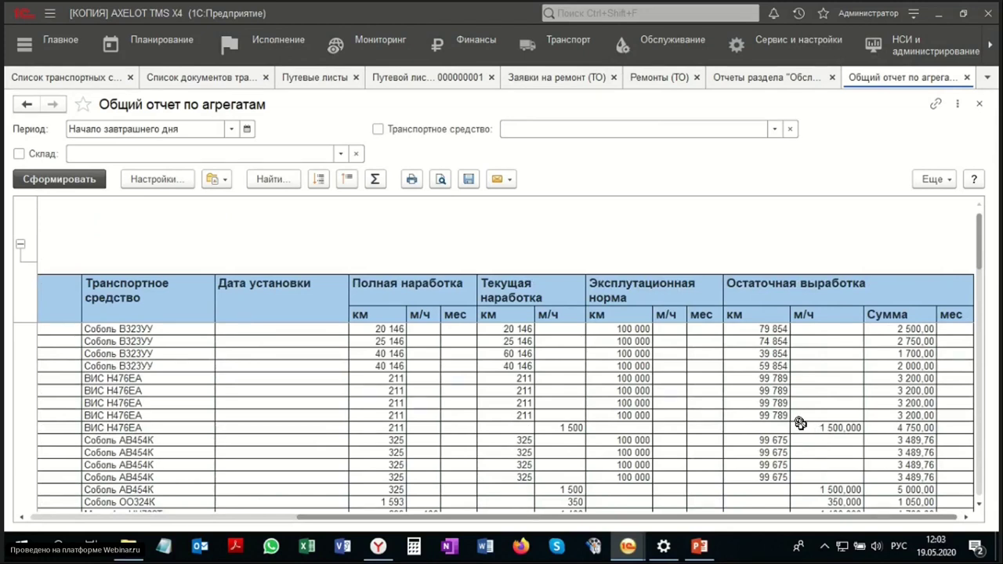
left_click(431, 292)
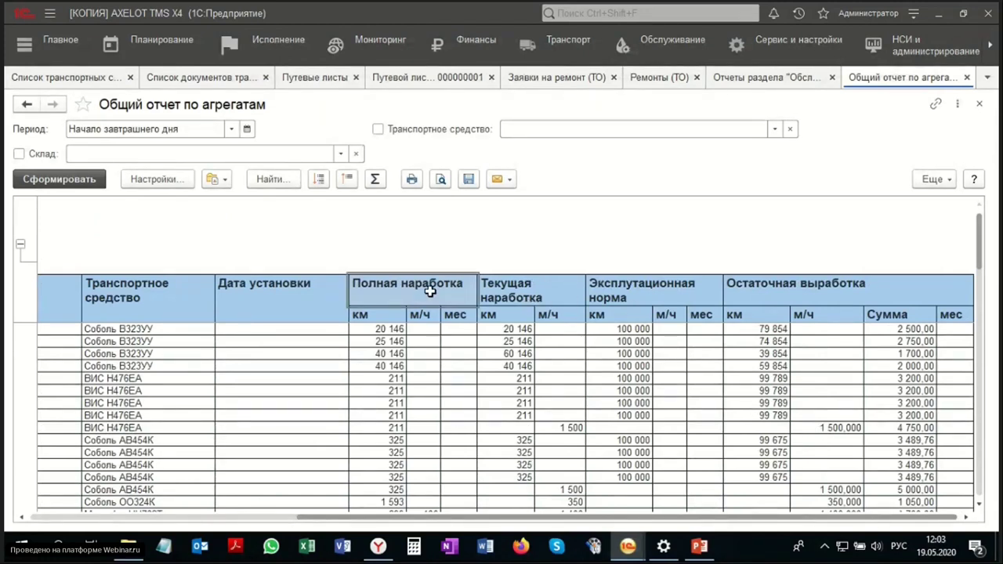
left_click(529, 286)
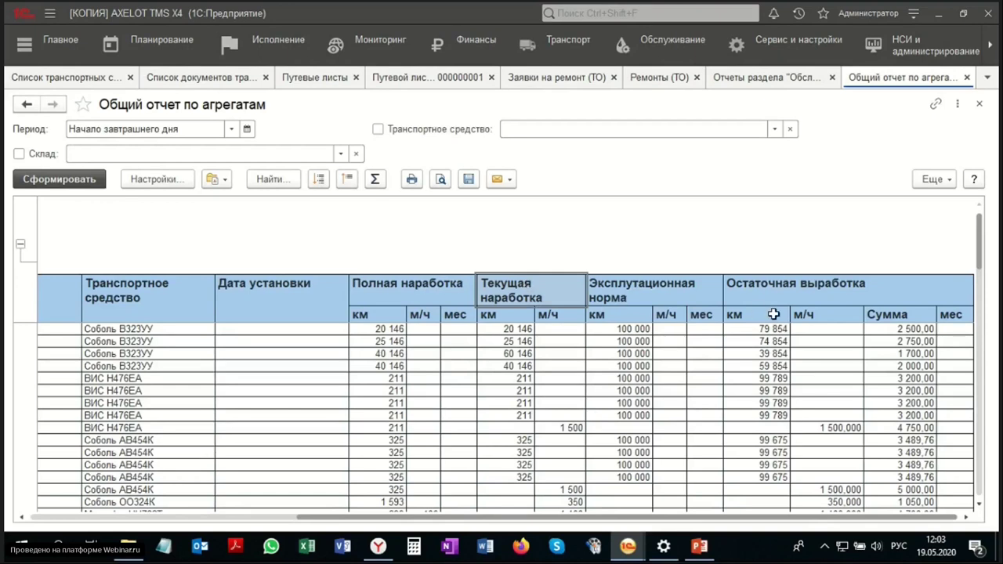
left_click(668, 290)
left_click(853, 288)
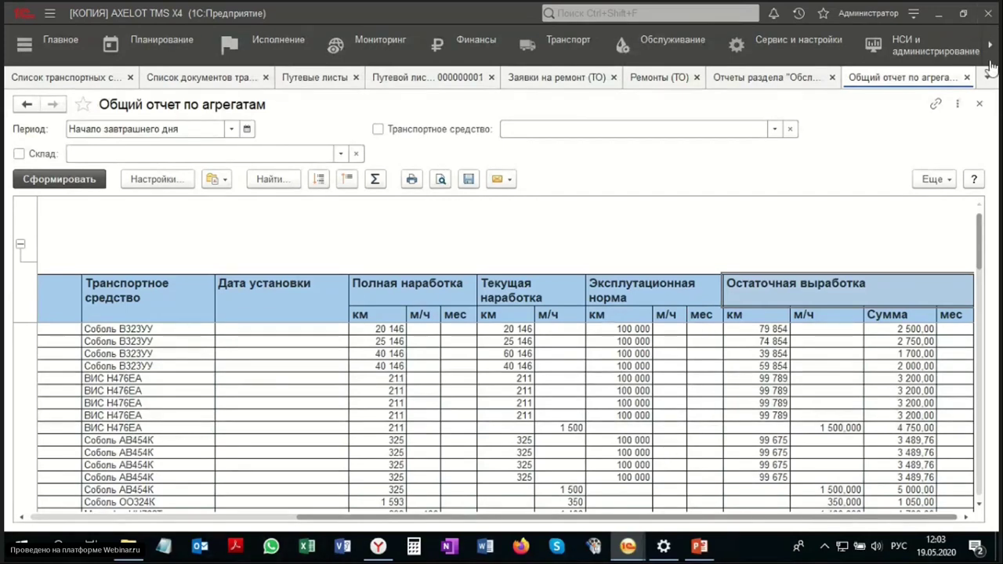
left_click(966, 77)
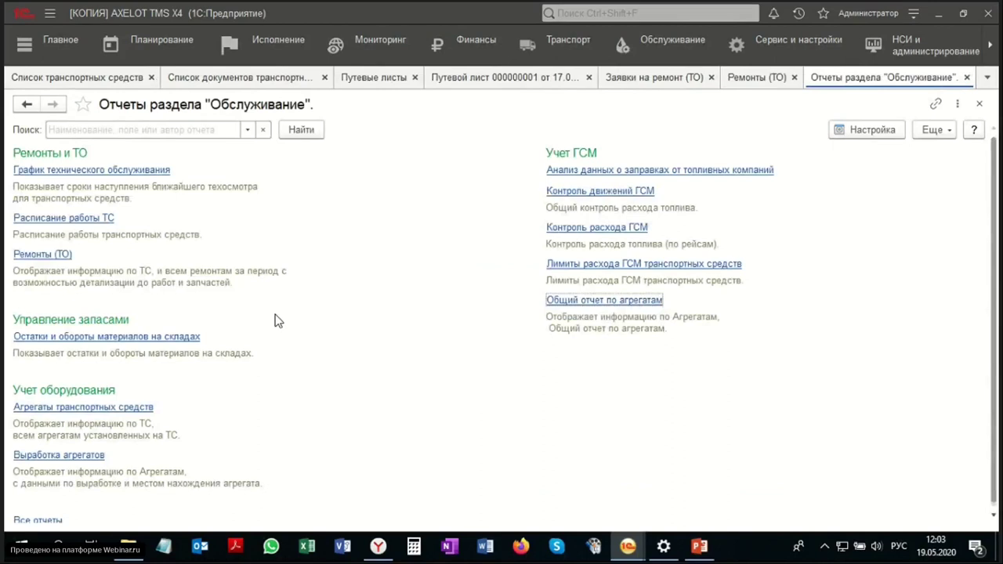
- Generate the Агрегаты транспортных средств report with the period Начало этого дня and locate the units of vehicle AA111177
left_click(96, 407)
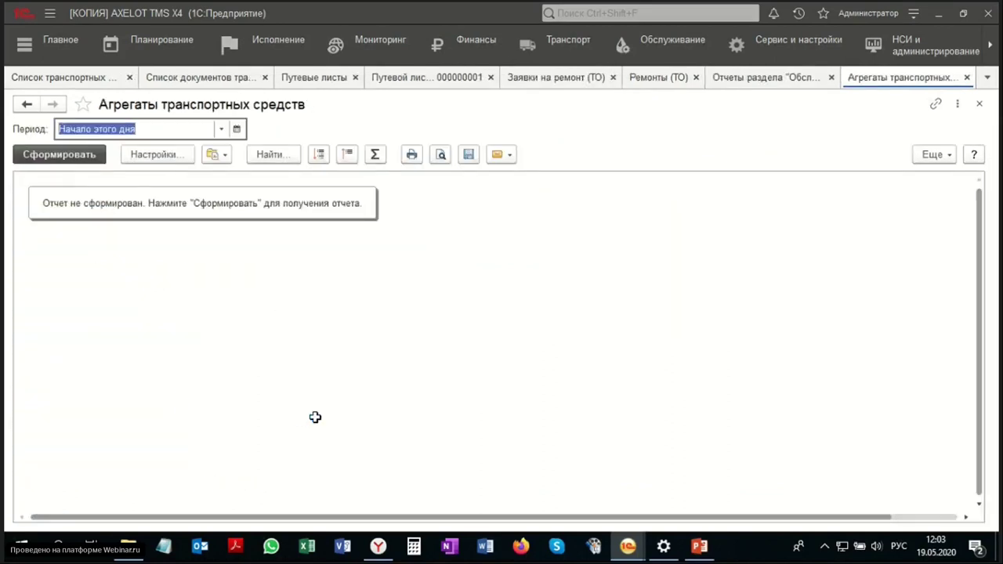
left_click(54, 155)
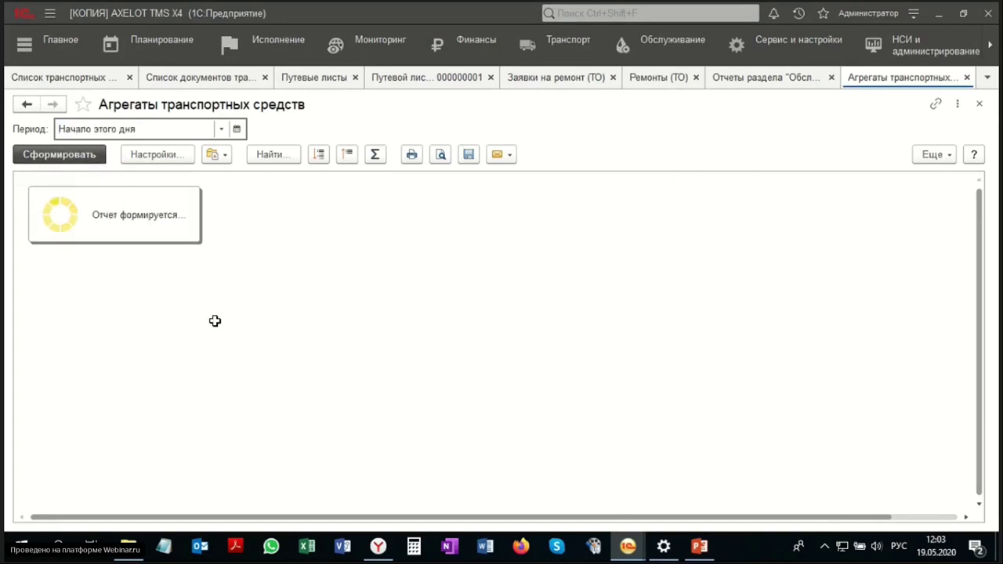
scroll(304, 349, "down", 6)
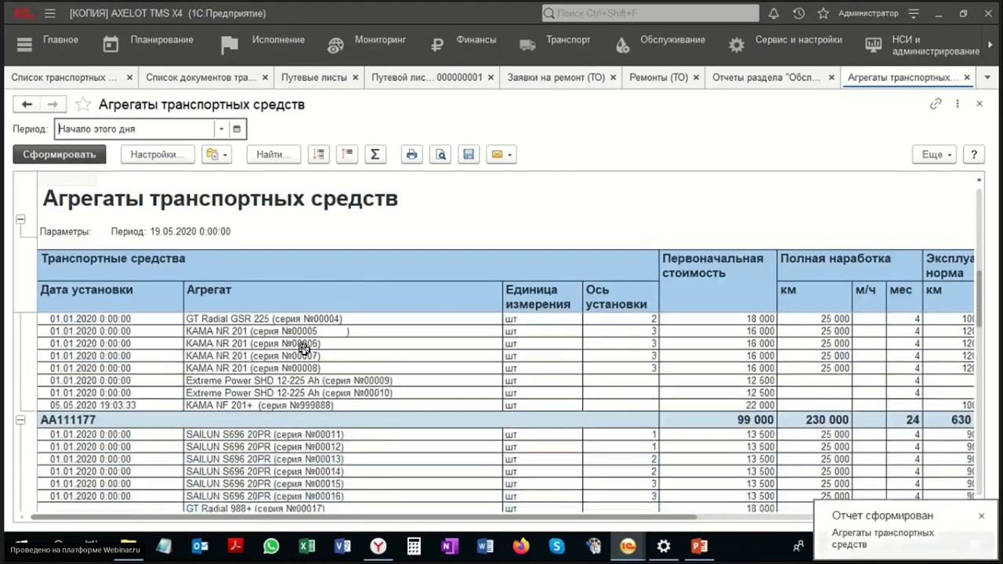
scroll(304, 349, "up", 1)
scroll(304, 349, "down", 2)
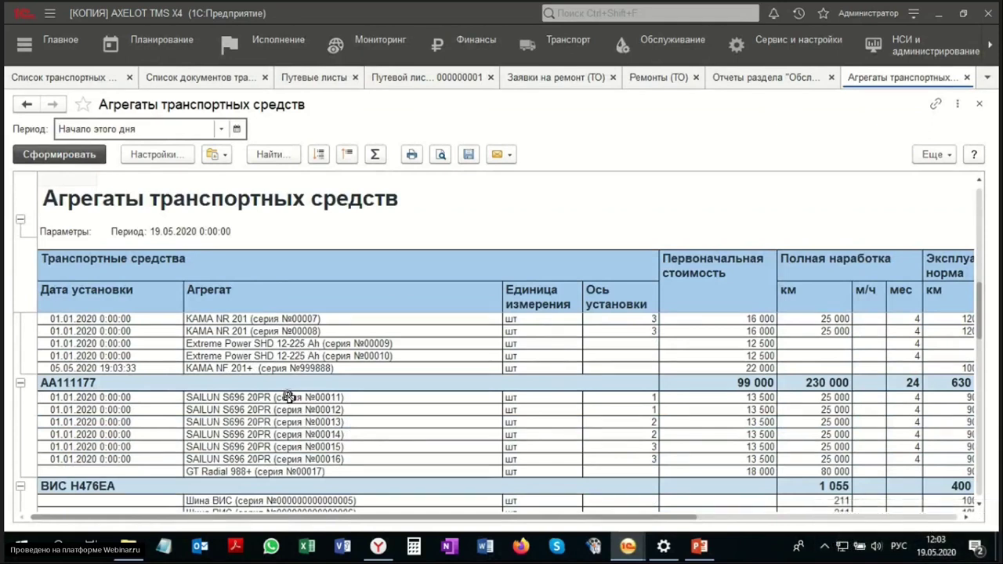
- Examine the SAILUN S696 20PR tyres installed on vehicle AA111177 and their installation axles
left_click_drag(289, 398, 286, 467)
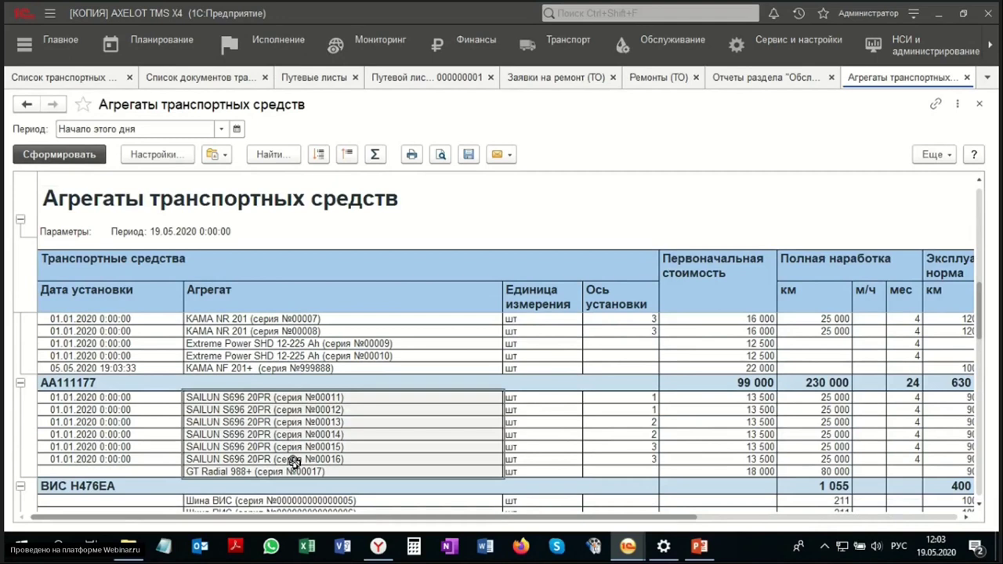
left_click_drag(349, 397, 348, 460)
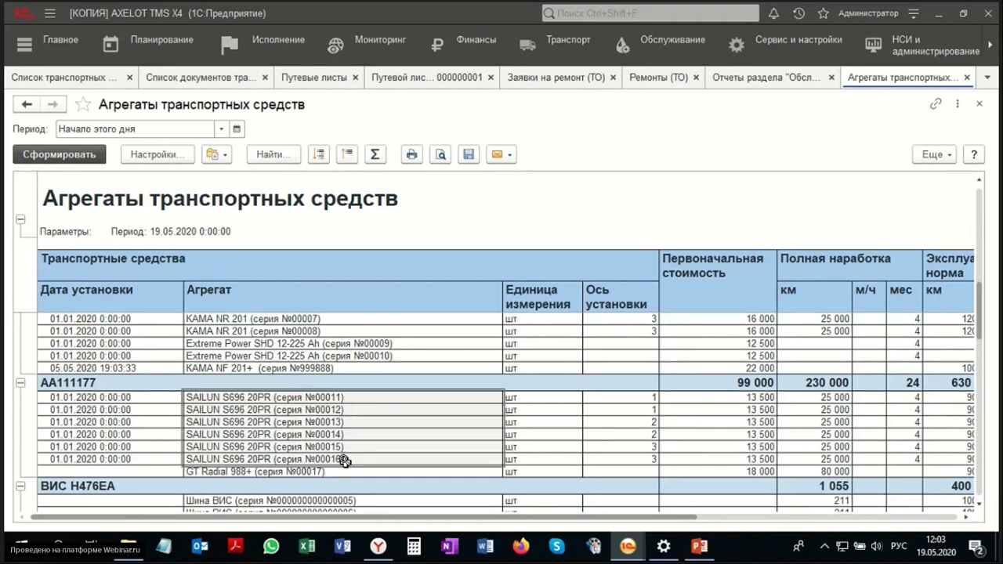
left_click_drag(372, 400, 638, 459)
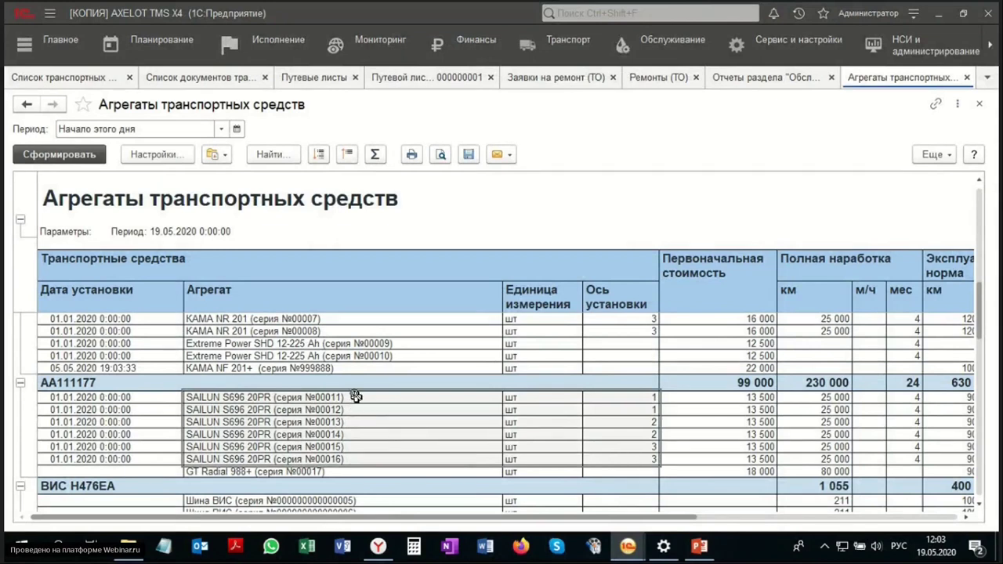
left_click_drag(353, 395, 355, 406)
left_click_drag(648, 398, 650, 457)
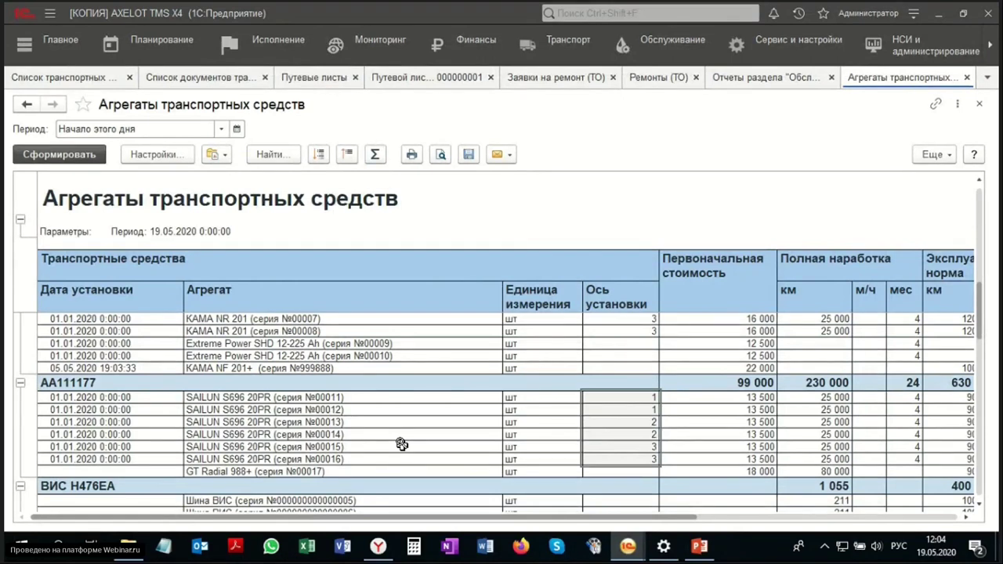
- Review the full operating life, operating norm and remaining life columns of the vehicle units report, and close it
left_click_drag(448, 519, 806, 522)
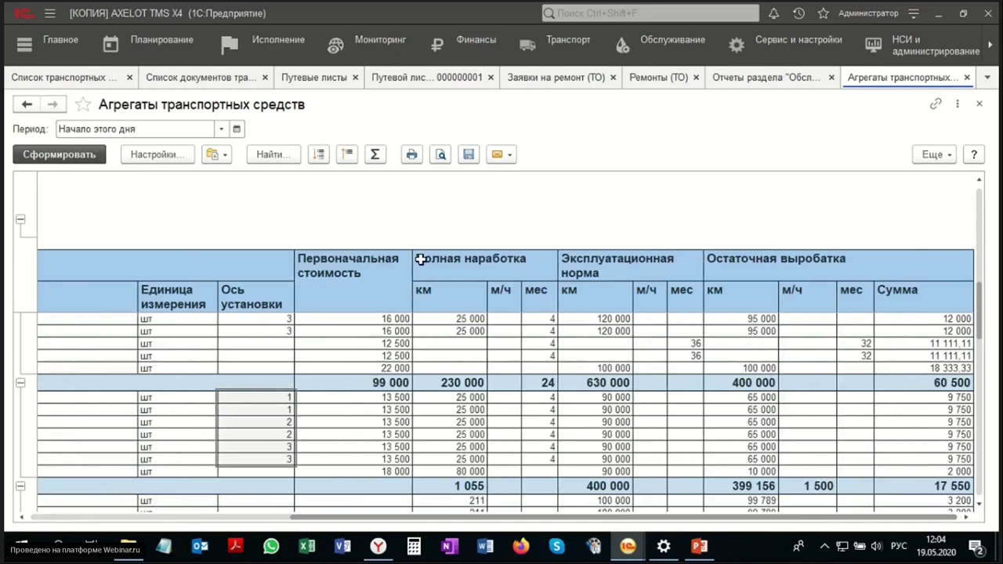
left_click(500, 271)
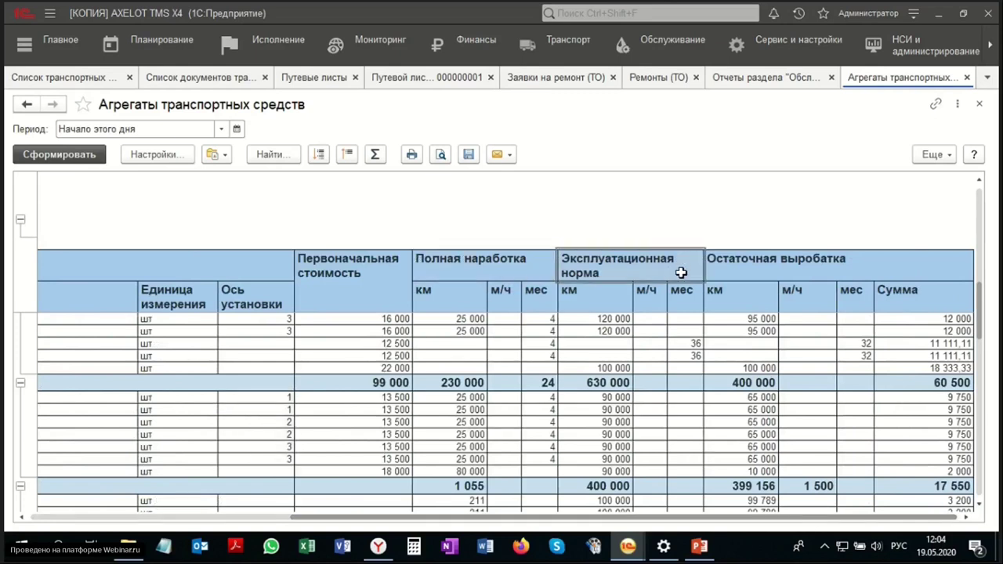
left_click(679, 272)
left_click(788, 261)
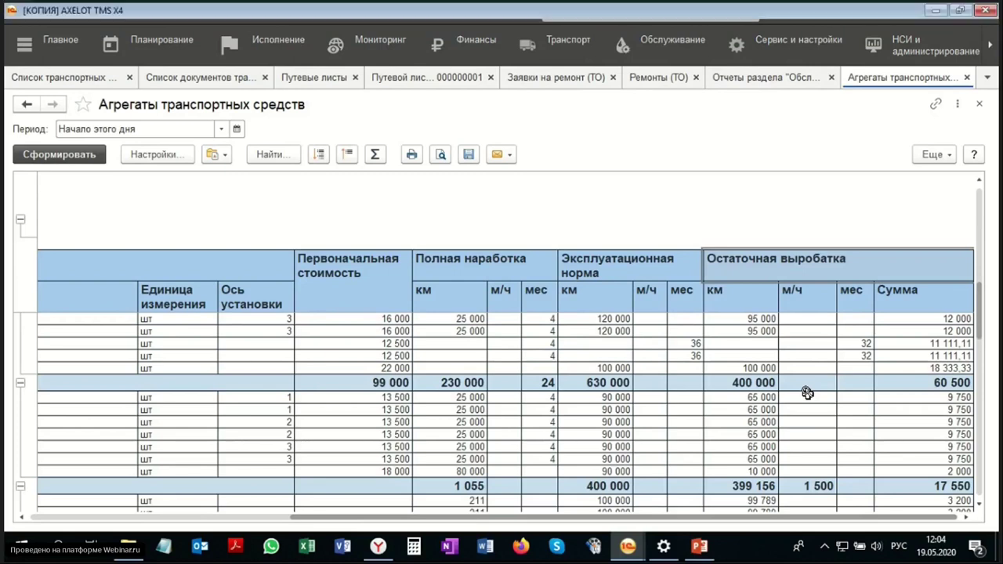
left_click(967, 76)
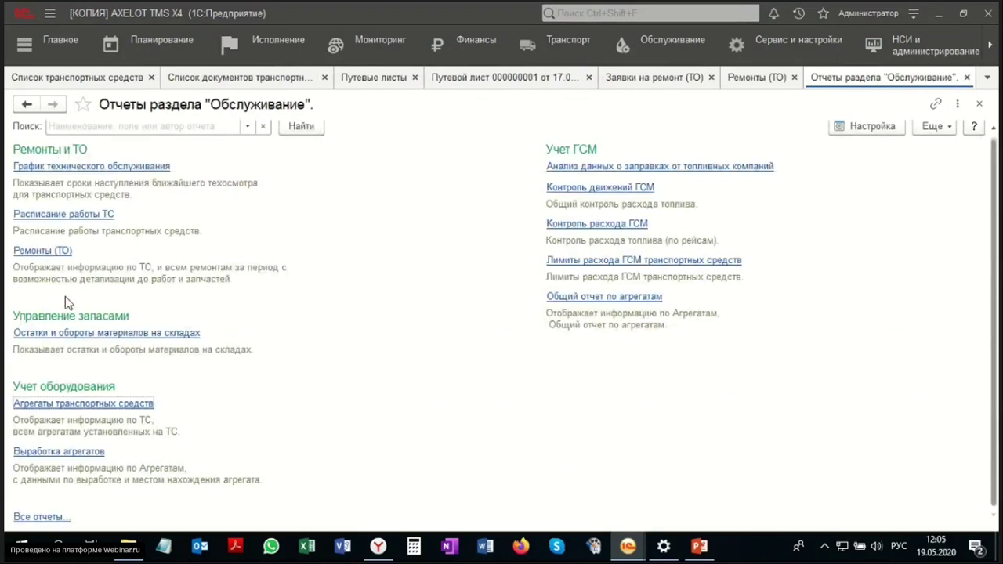
- Generate the Ремонты (ТО) report for 01.04.2020 – 31.05.2020 and examine the Запчасти rows in the repair of vehicle A111AA777
left_click(54, 249)
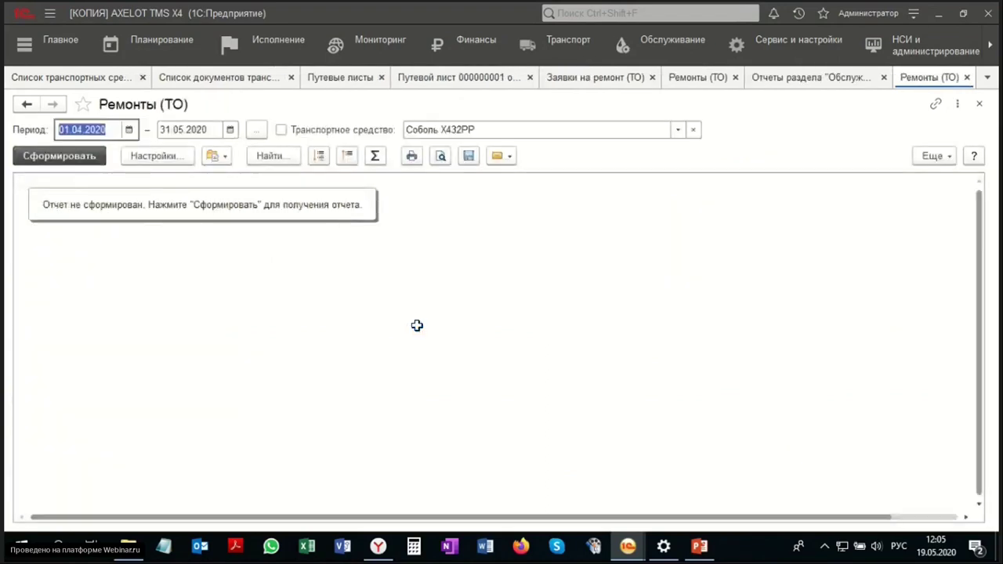
left_click(69, 157)
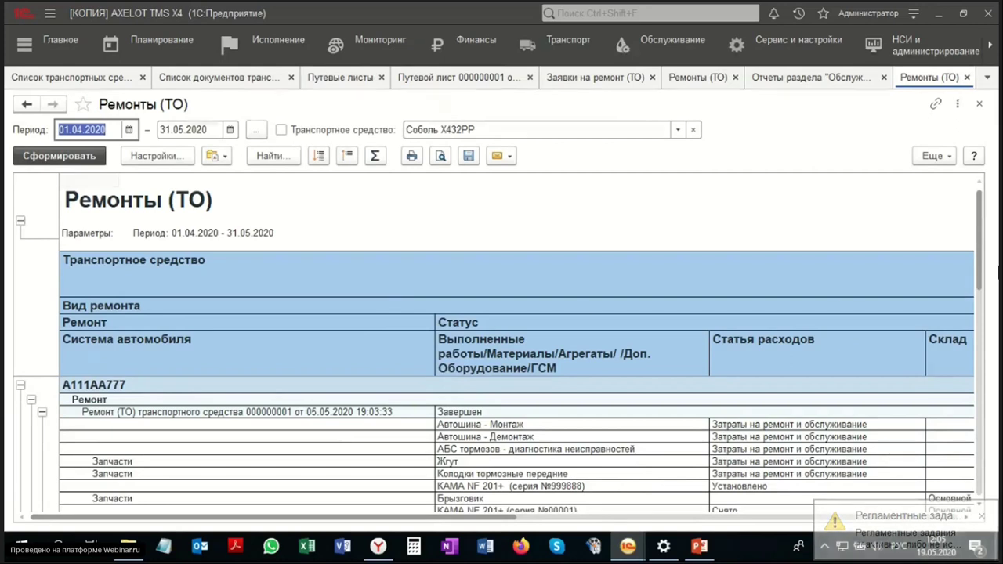
mouse_move(978, 241)
left_mouse_down()
mouse_move(989, 261)
mouse_move(989, 237)
left_mouse_up()
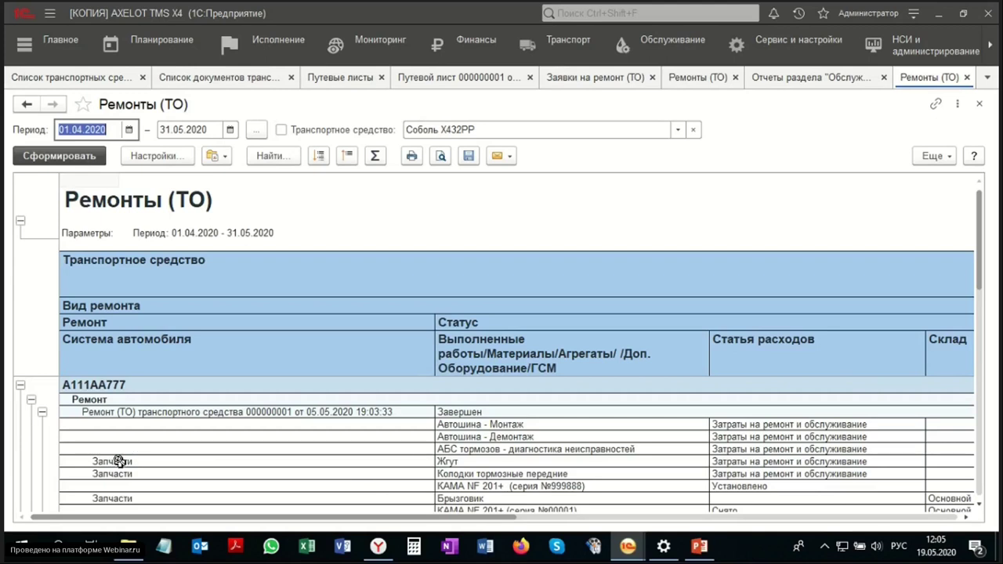
left_click_drag(117, 461, 128, 473)
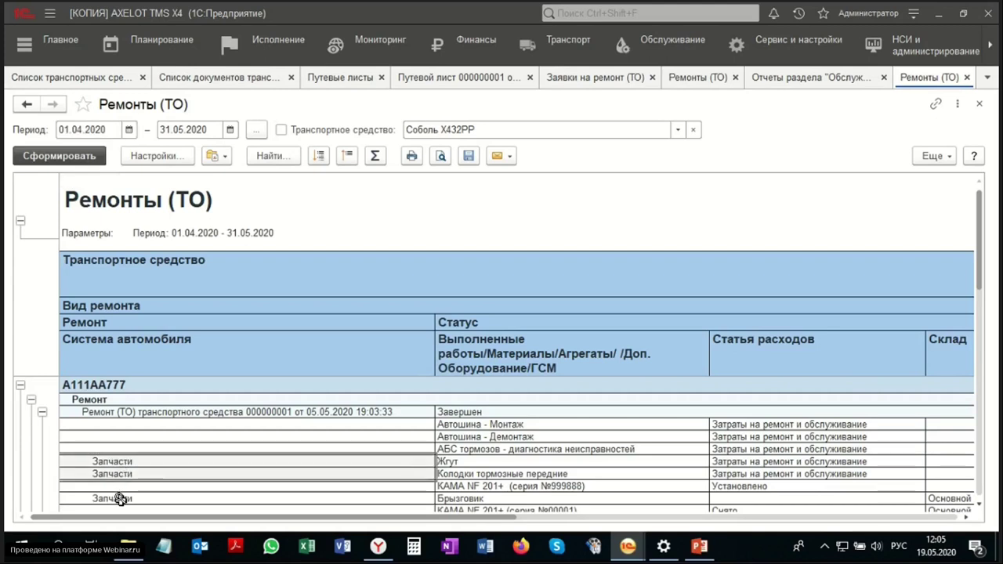
left_click(119, 499)
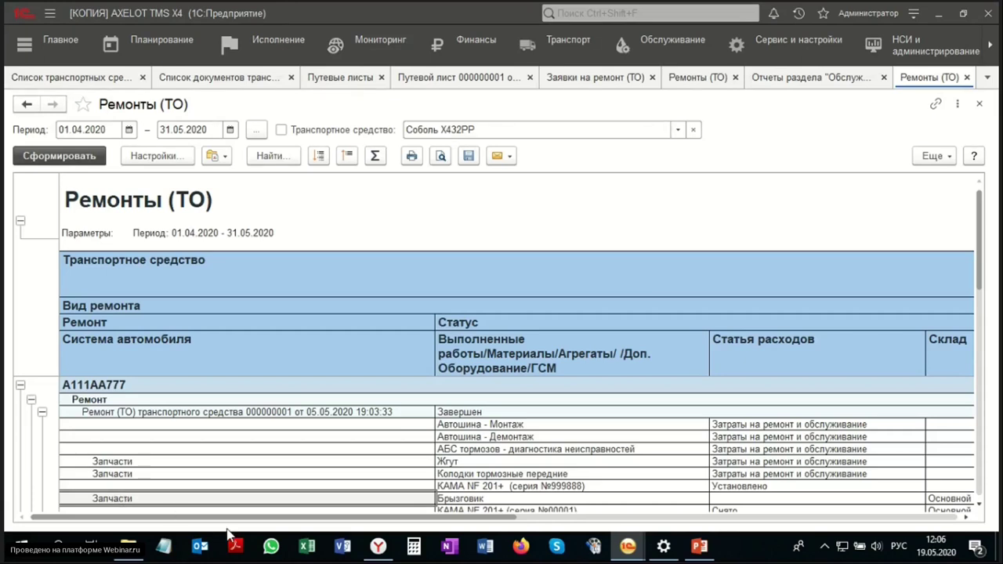
- Review the service cost and used spare parts columns of the repairs report, and close the report and the maintenance reports list
left_click_drag(221, 524, 698, 530)
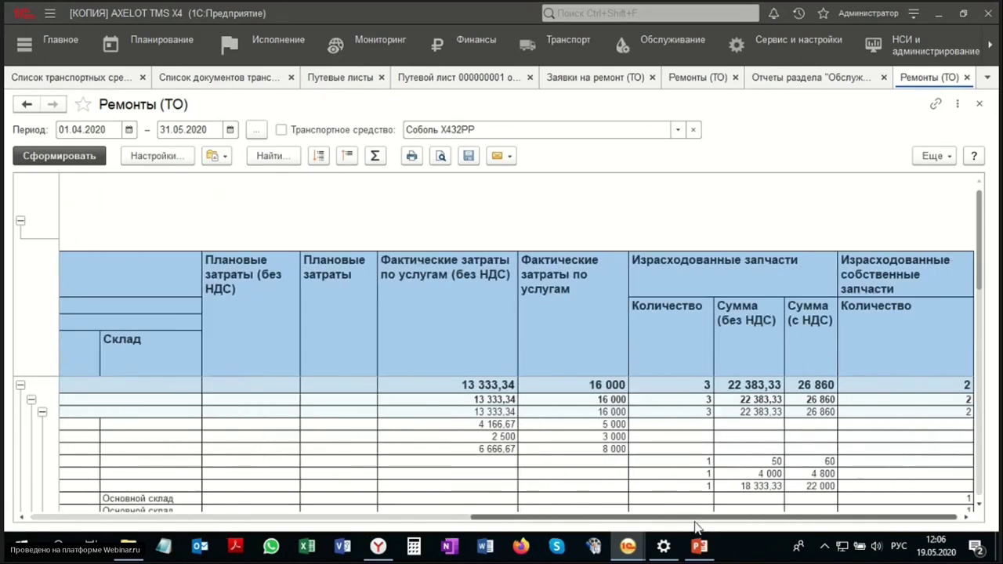
left_click_drag(982, 220, 986, 246)
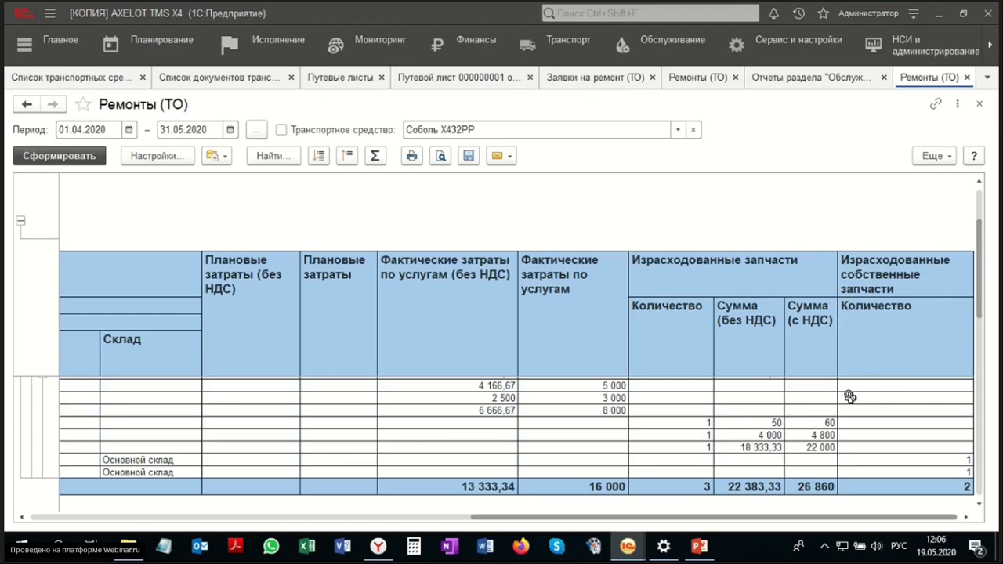
left_click(967, 77)
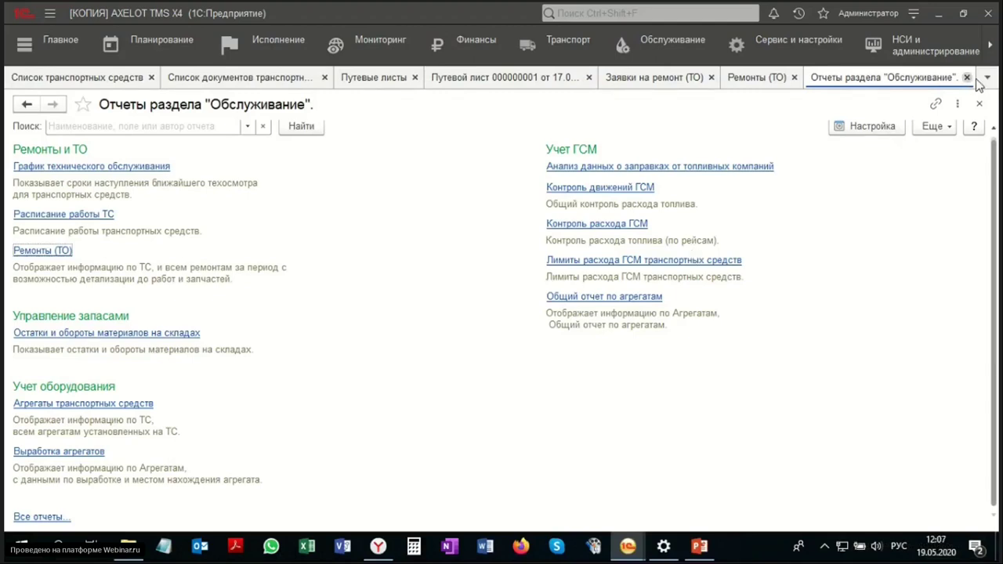
left_click(967, 77)
- Open the РМ: Управление ремонтами workplace and examine the vehicles' forecast maintenance dates and remaining mileage
left_click(650, 44)
scroll(497, 318, "down", 5)
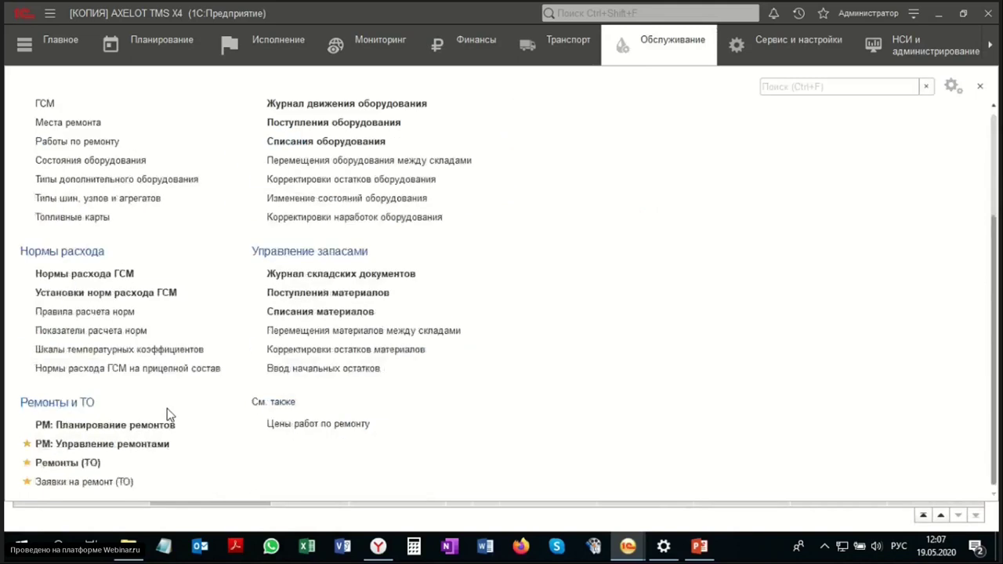
left_click(72, 451)
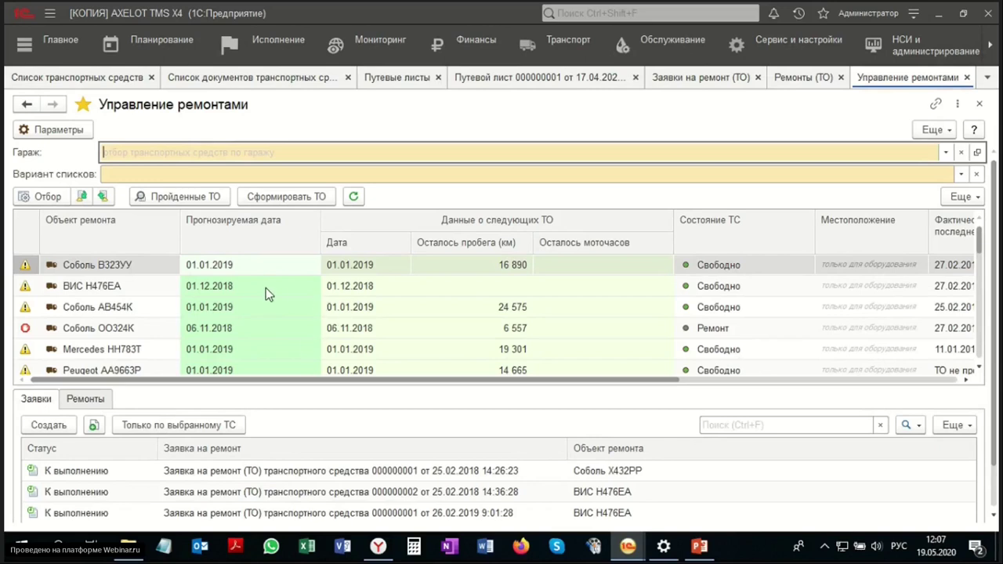
left_click(248, 266)
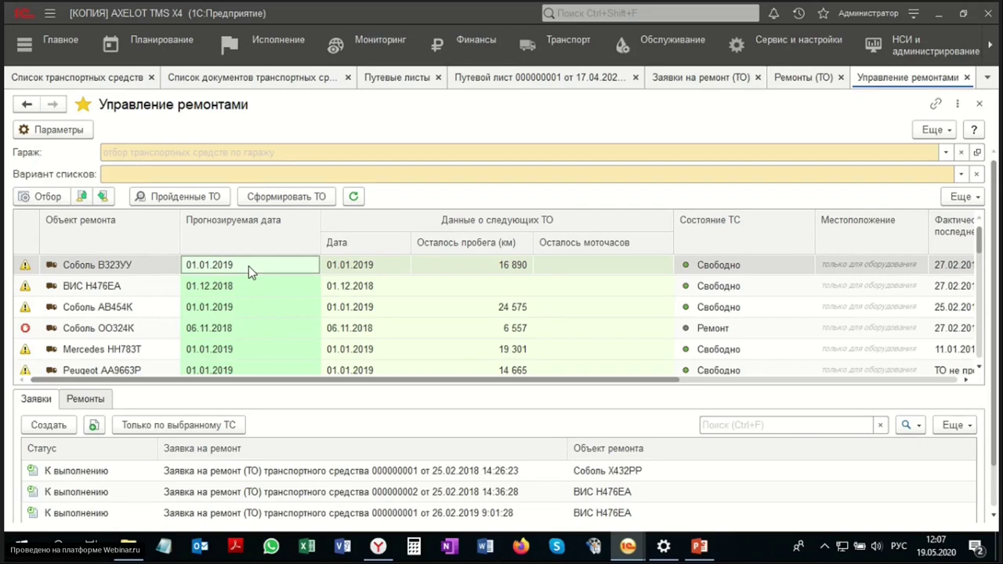
left_click(511, 331)
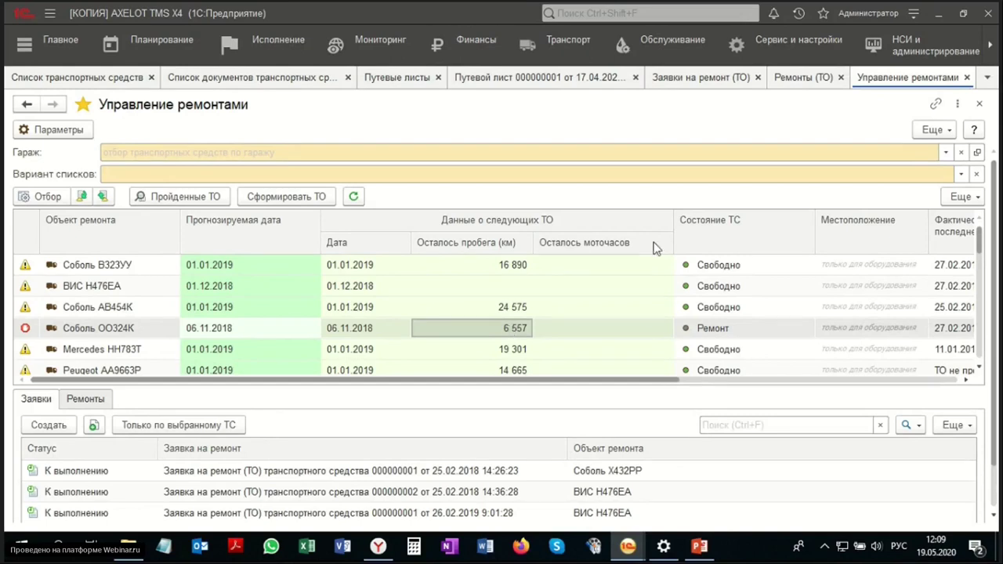
- Close the repair management workplace, the repairs list and the repair requests, and switch to the PowerPoint slide show
left_click(967, 77)
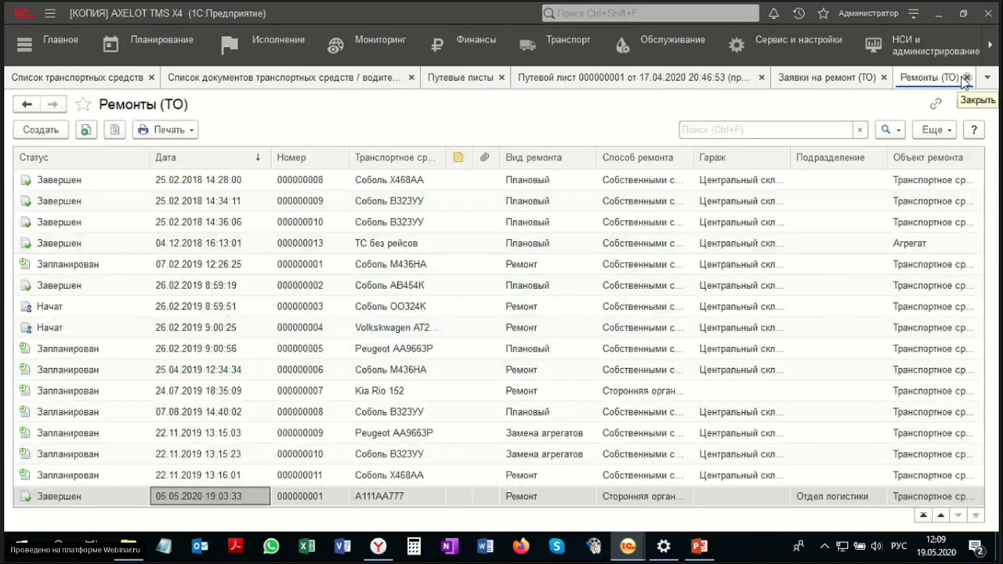
left_click(967, 77)
left_click(912, 77)
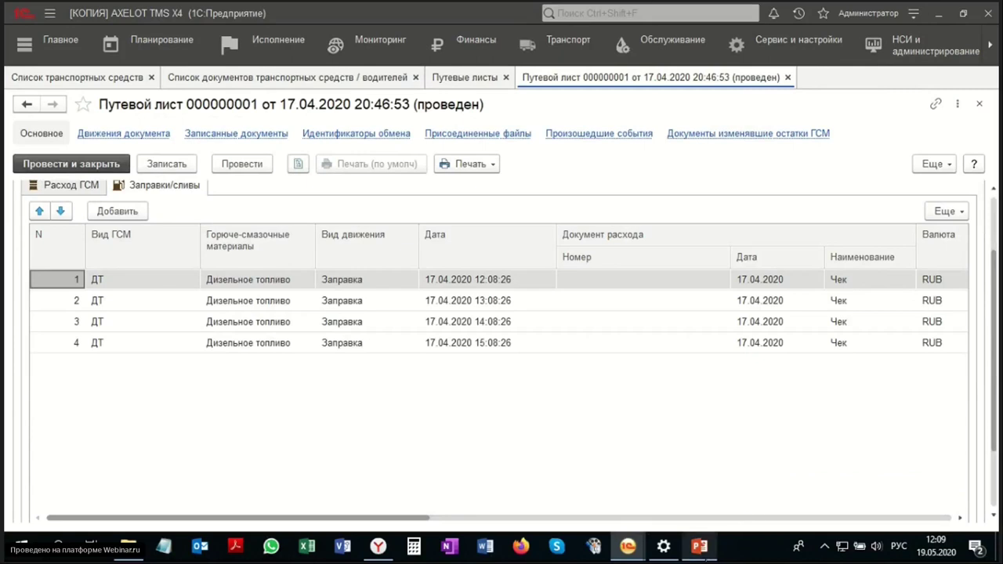
left_click(700, 546)
left_click(608, 385)
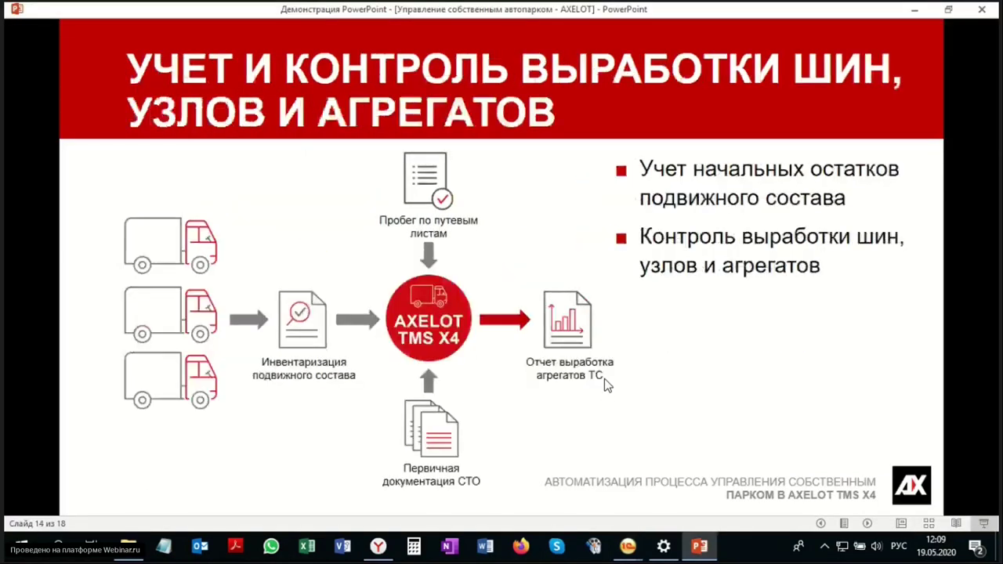
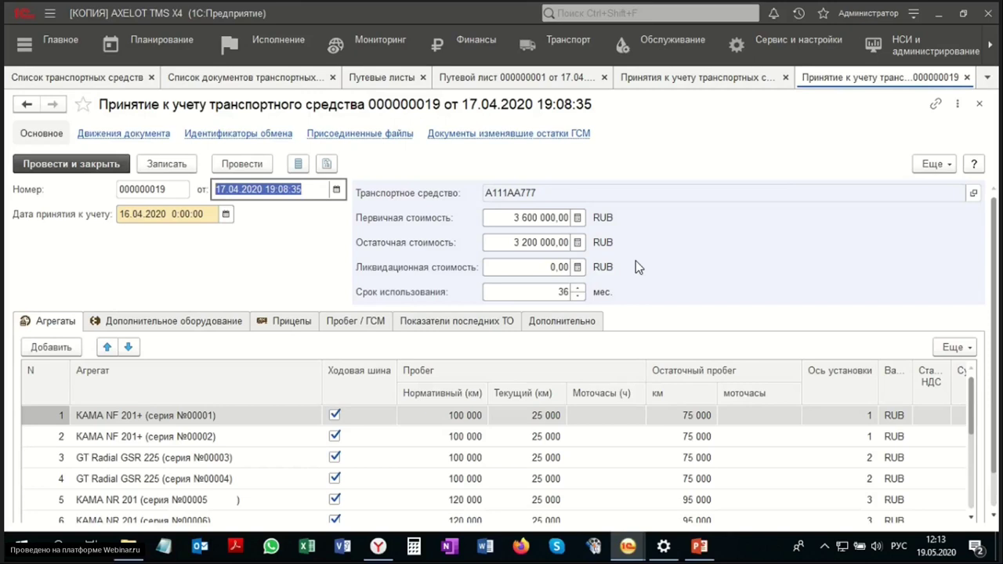
- Examine the units, trailers and Пробег / ГСМ data in the acceptance document of vehicle A111AA777
scroll(684, 246, "down", 1)
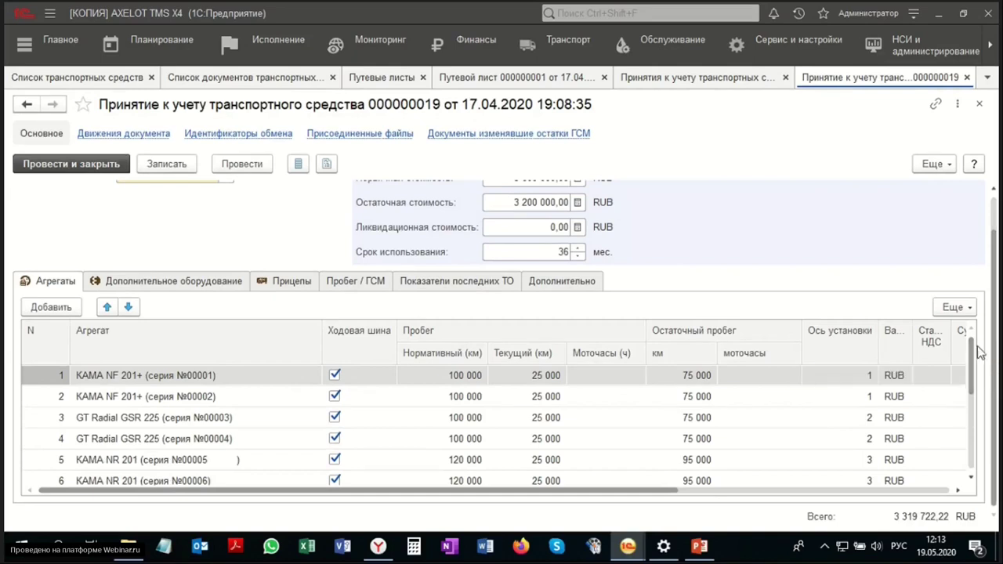
left_click_drag(978, 353, 763, 232)
left_click(284, 280)
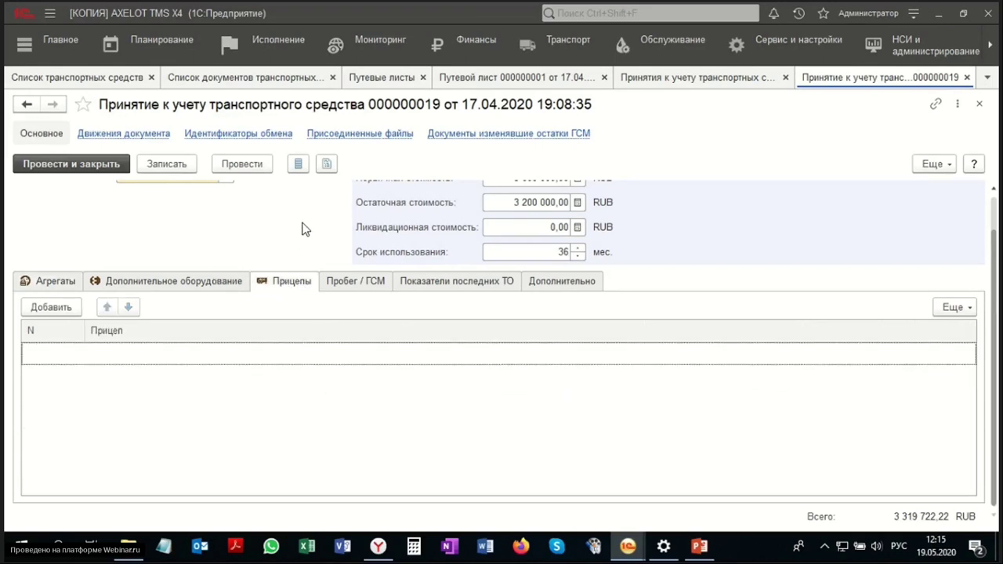
left_click(363, 284)
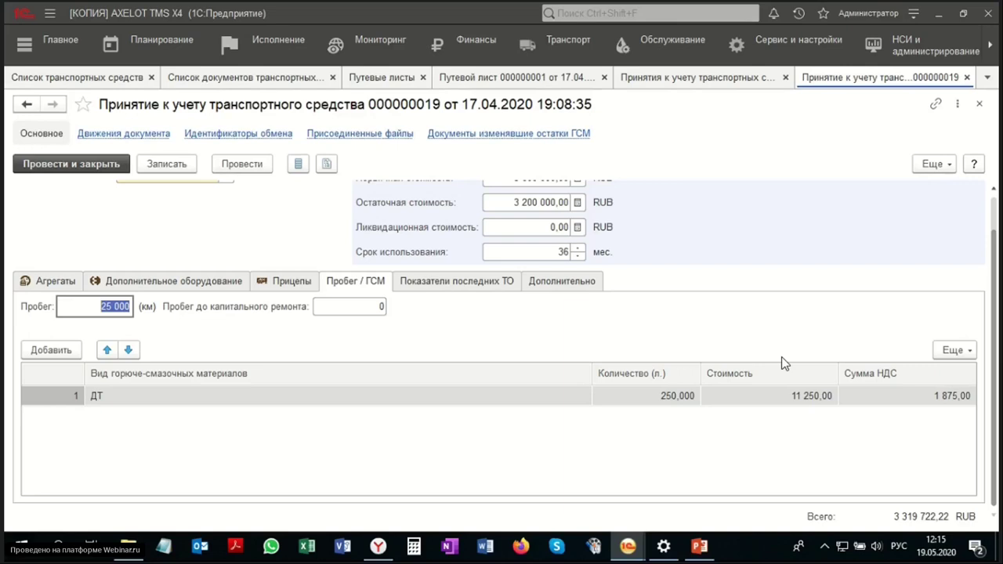
- Review the last maintenance indicators and the additional details of the vehicle's acceptance document
left_click(436, 280)
scroll(625, 342, "up", 1)
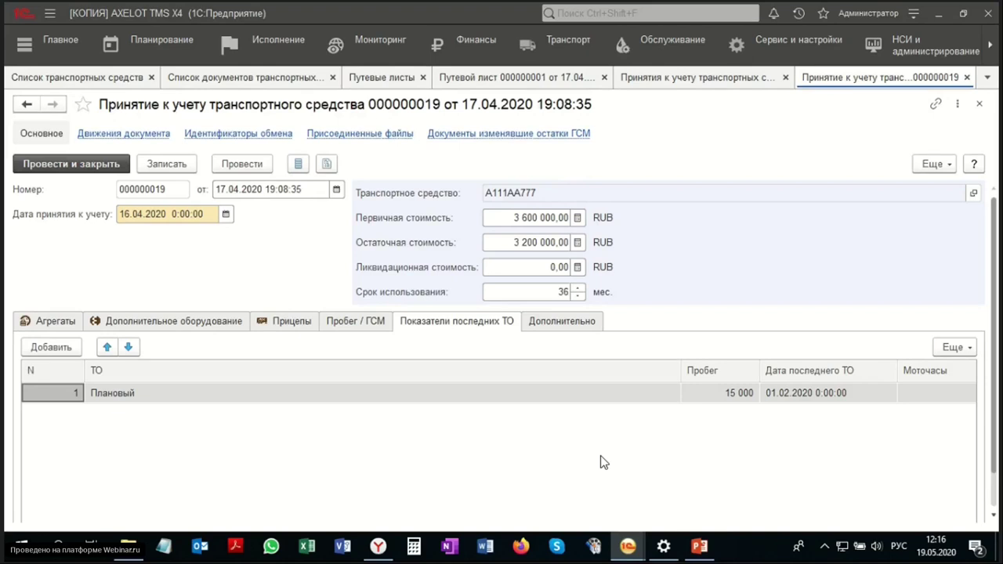
left_click(582, 315)
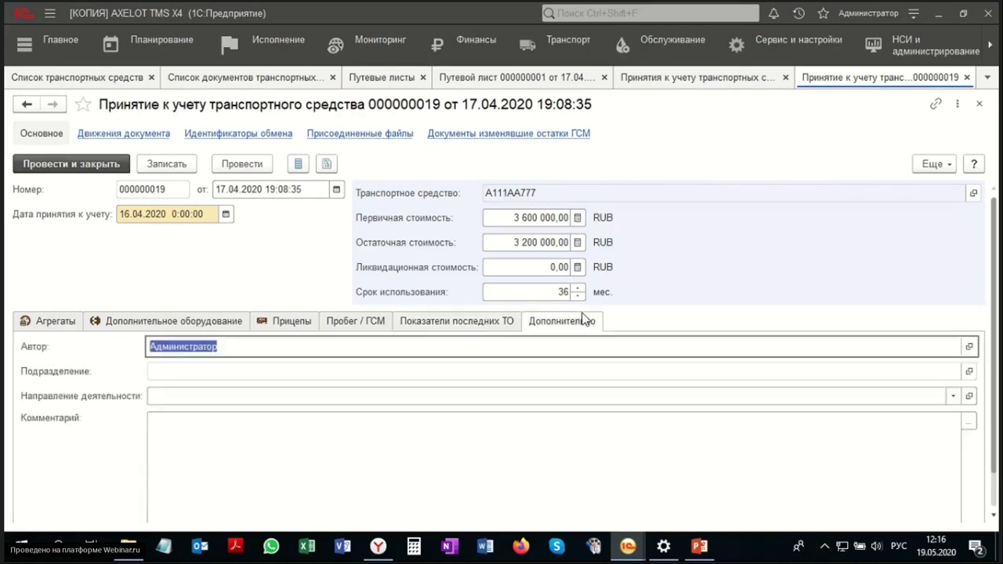
- Return to the Агрегаты list of the acceptance document and examine its tyres and batteries down to the last row
left_click(76, 320)
scroll(309, 367, "down", 1)
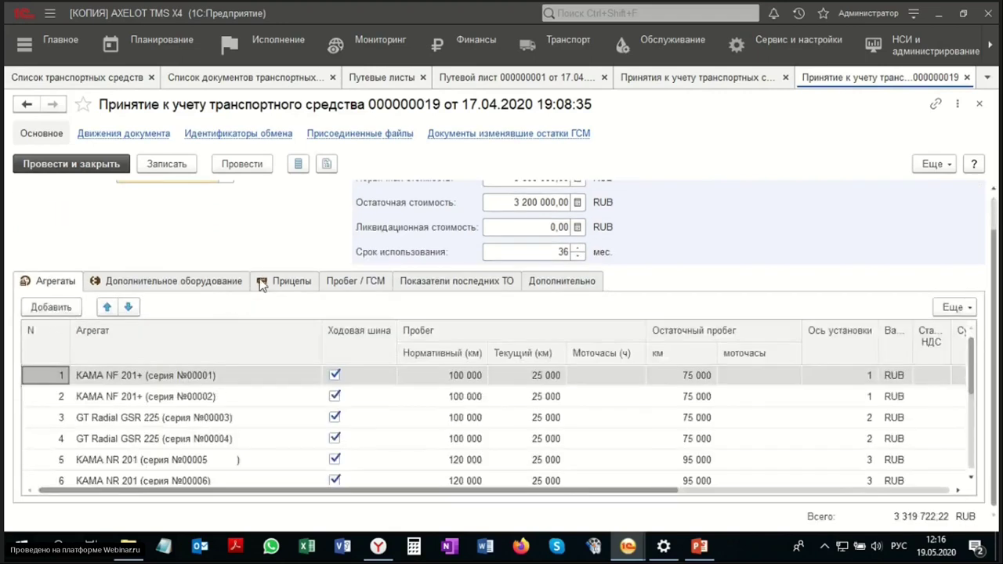
scroll(407, 440, "down", 3)
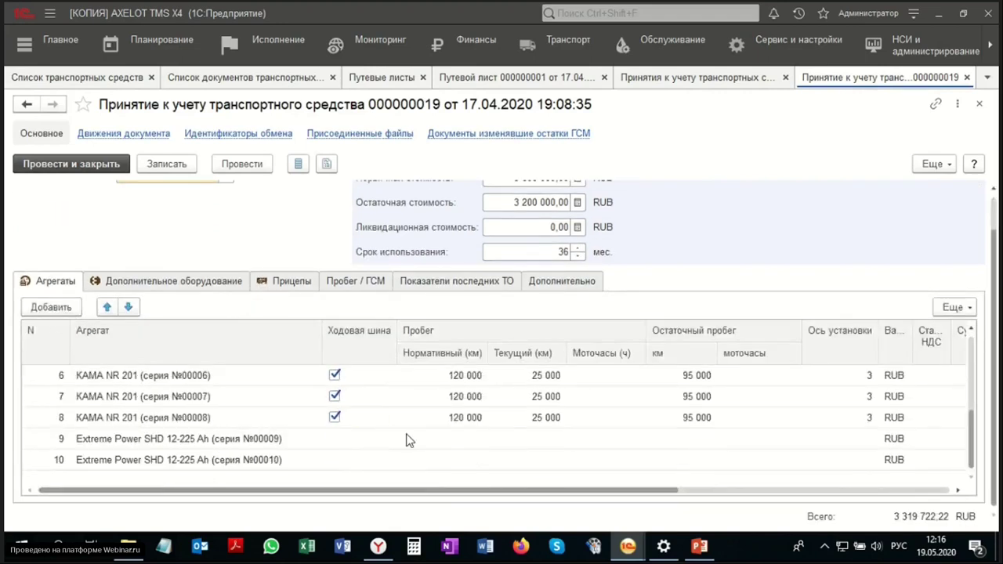
scroll(459, 314, "up", 2)
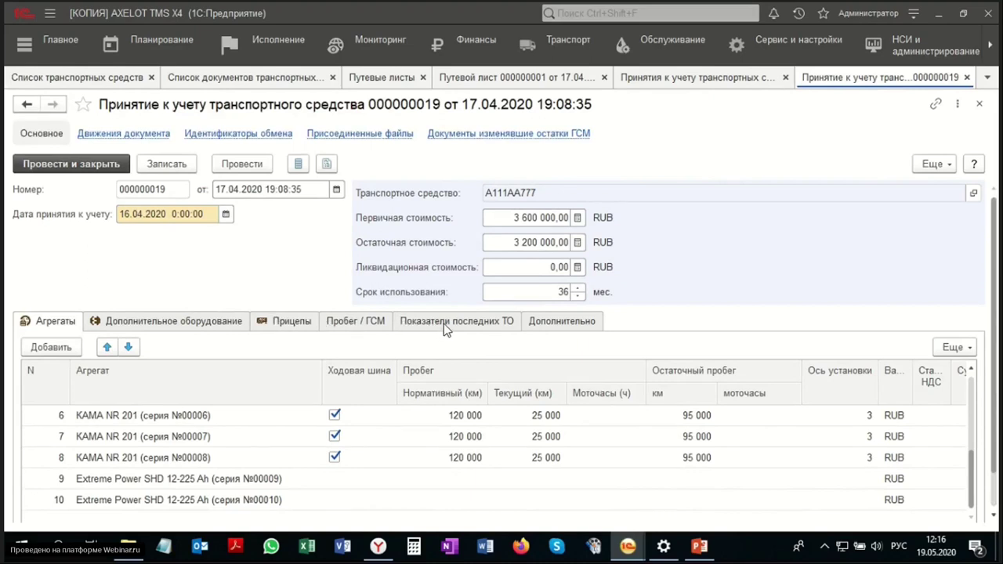
- Switch to the PowerPoint slide show and advance to the slide on accounting for direct and indirect costs
key("Escape")
key("alt+Tab")
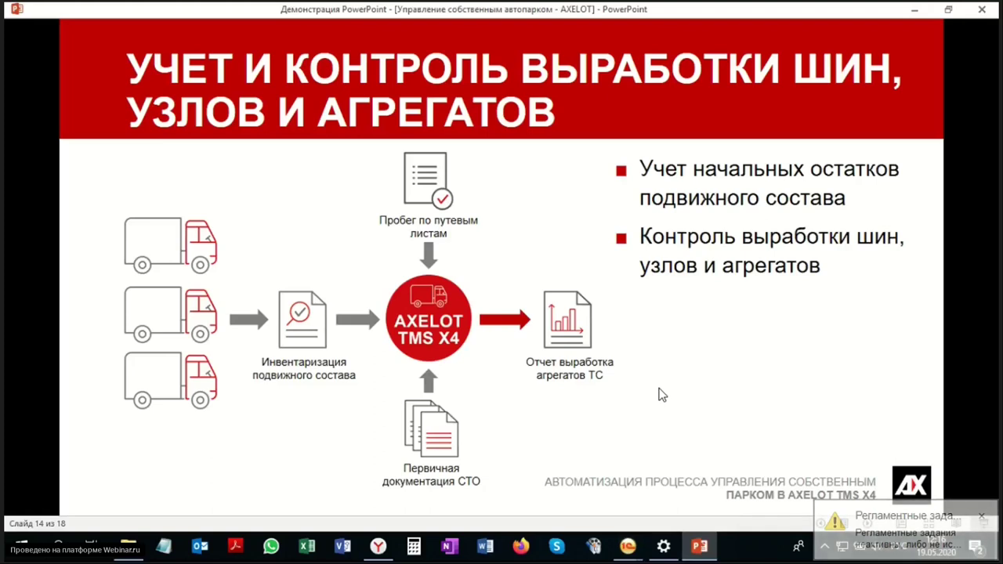
left_click(659, 394)
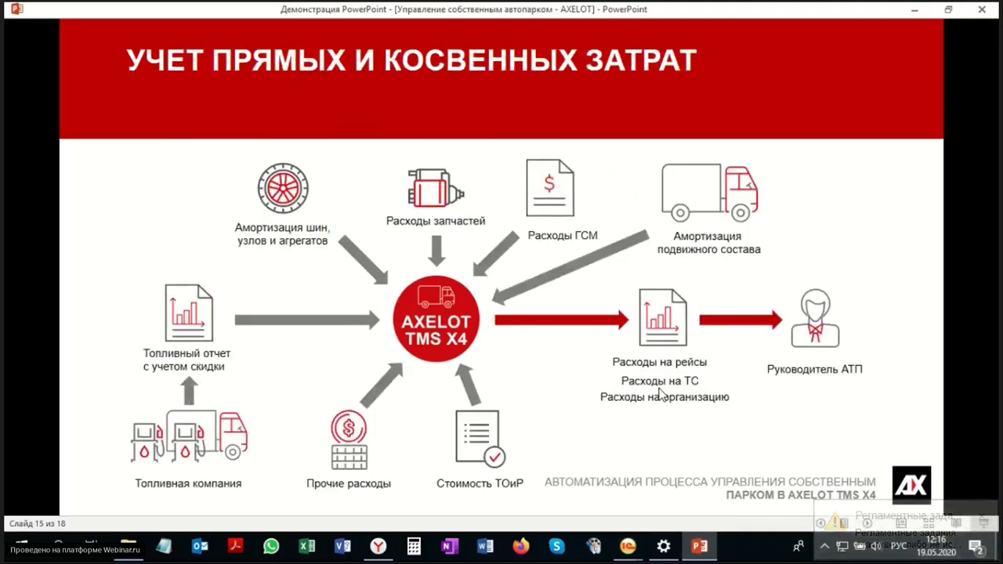